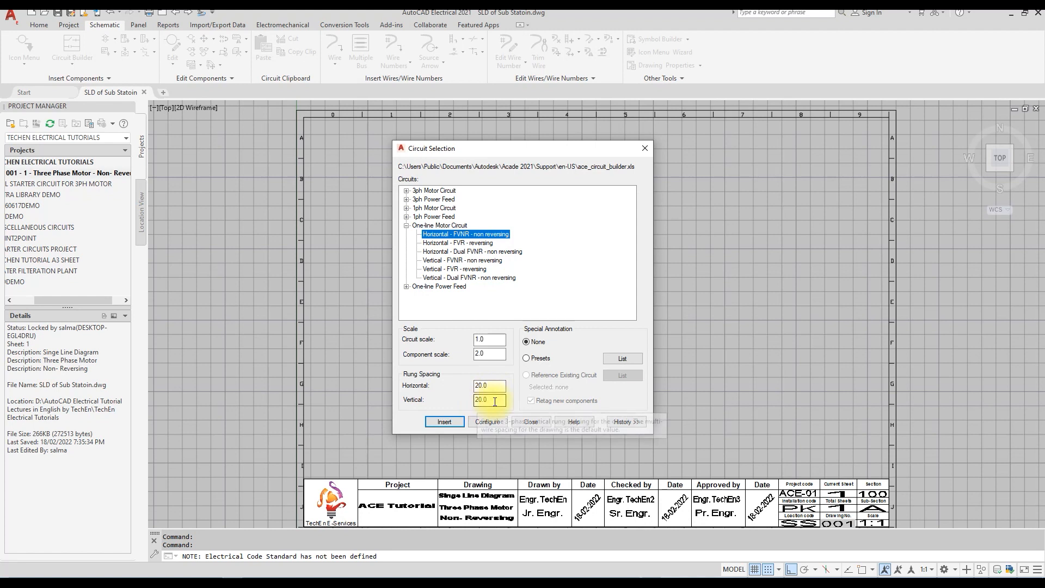
# Insert the one-line Horizontal - FVNR - non reversing motor circuit along row B, starting near the sheet's left border.
pyautogui.click(445, 422)
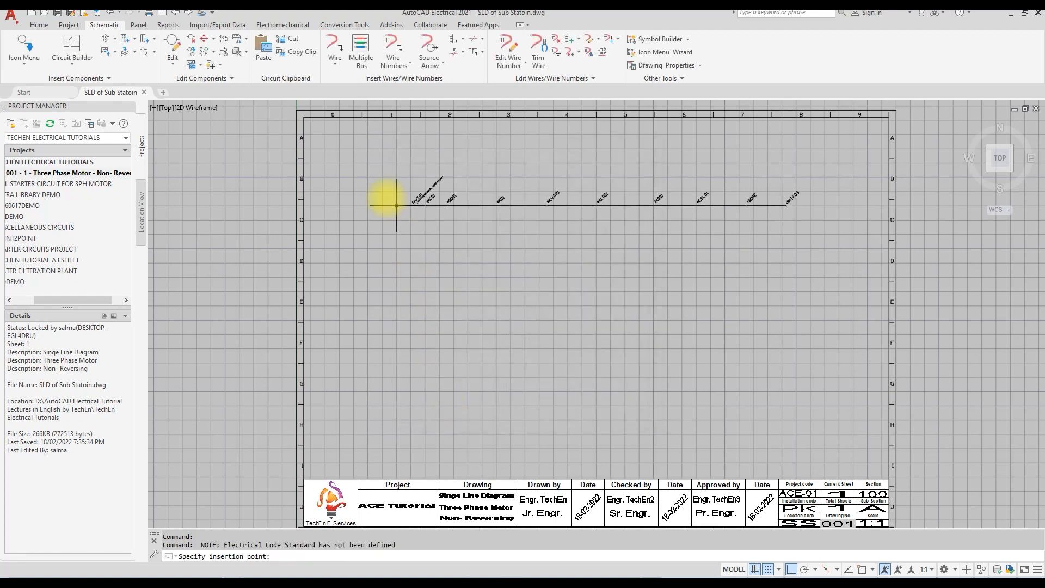
pyautogui.click(328, 180)
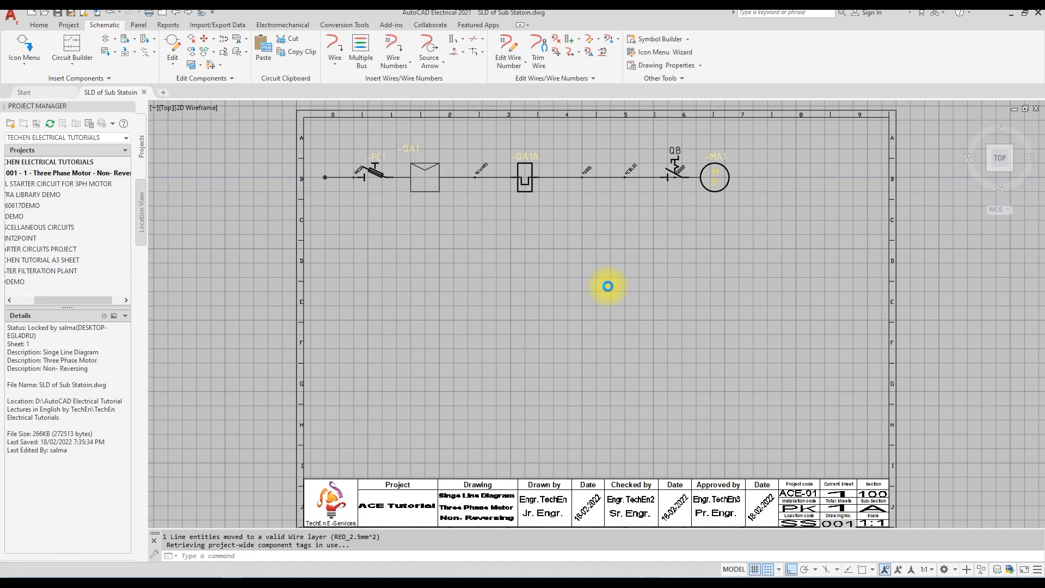
pyautogui.scroll(4, 327, 169)
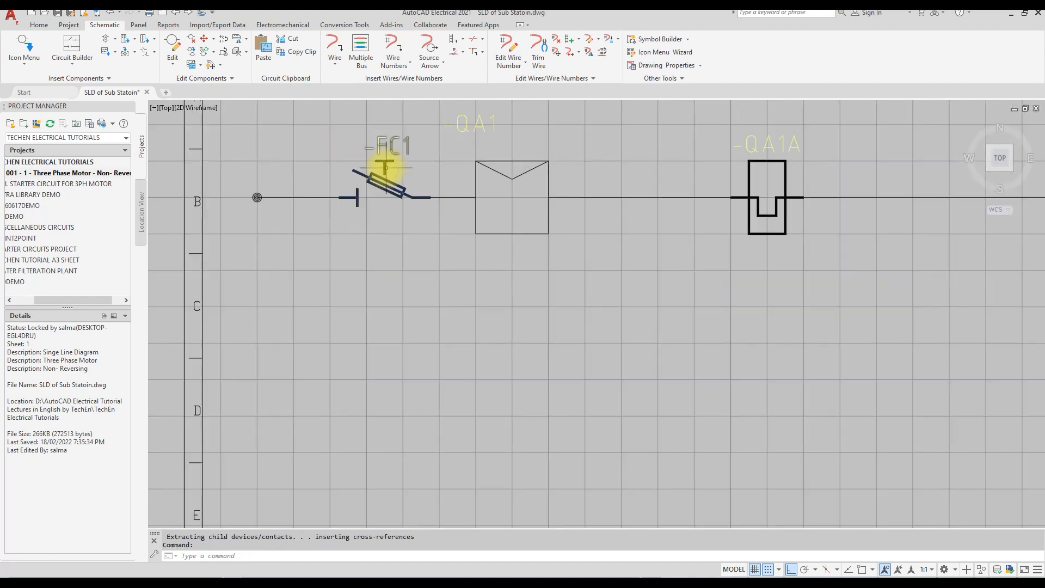
pyautogui.scroll(-2, 385, 160)
pyautogui.middleClick(381, 257)
pyautogui.middleClick(381, 257)
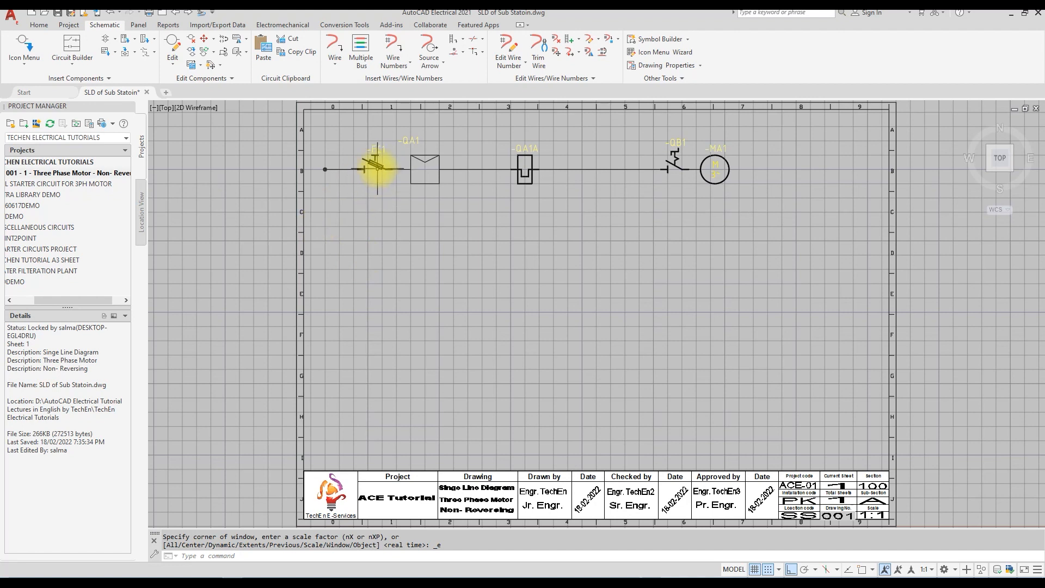
# Edit the FC1 component and enter "Fuse" as its first description line.
pyautogui.rightClick(379, 170)
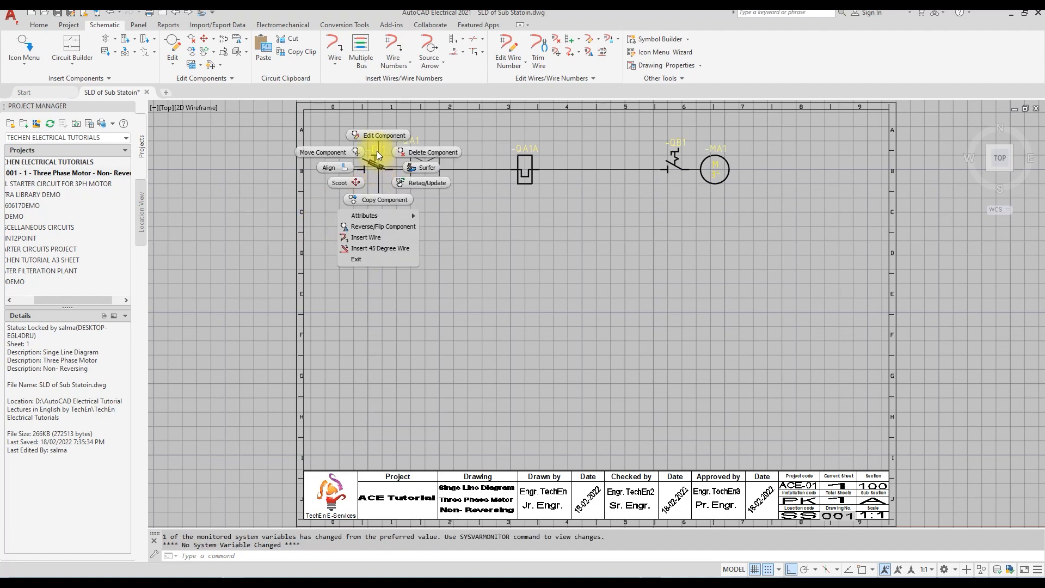
pyautogui.rightClick(380, 136)
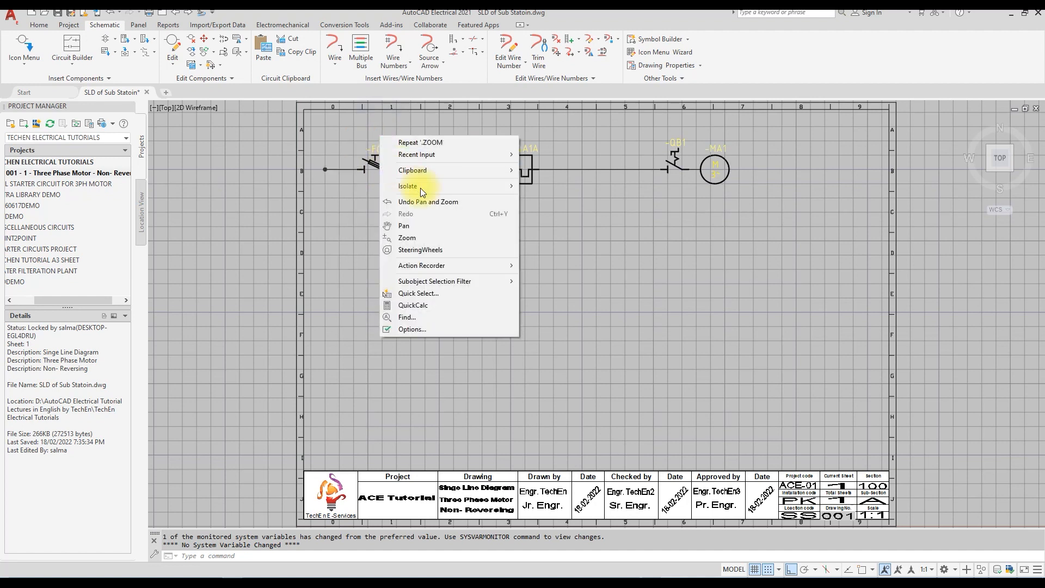
pyautogui.click(352, 184)
pyautogui.doubleClick(373, 166)
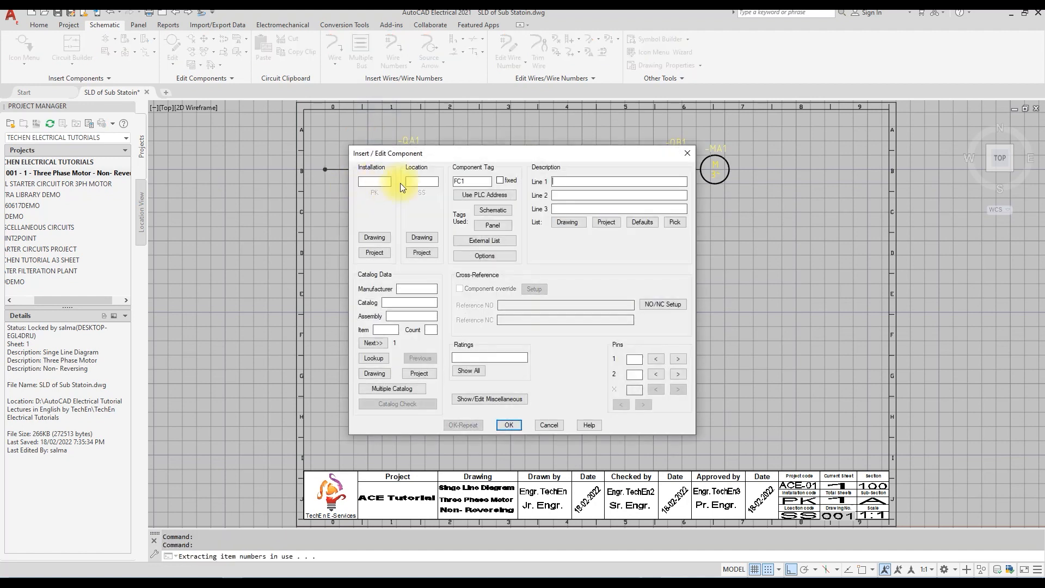
pyautogui.write('Fuse')
pyautogui.click(509, 425)
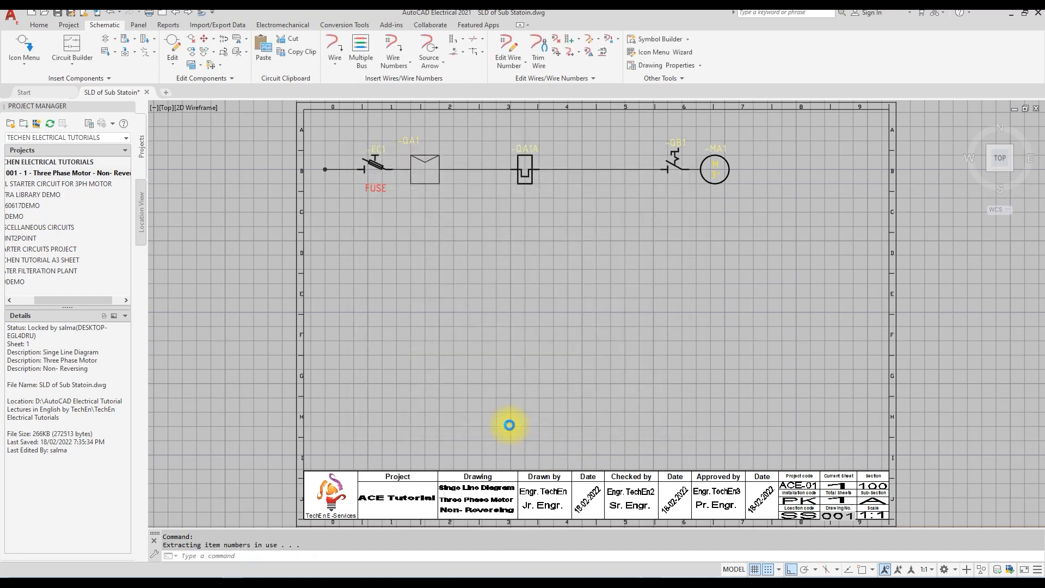
# Edit the QA1 component and enter "Motor Starter" as its first description line.
pyautogui.click(496, 395)
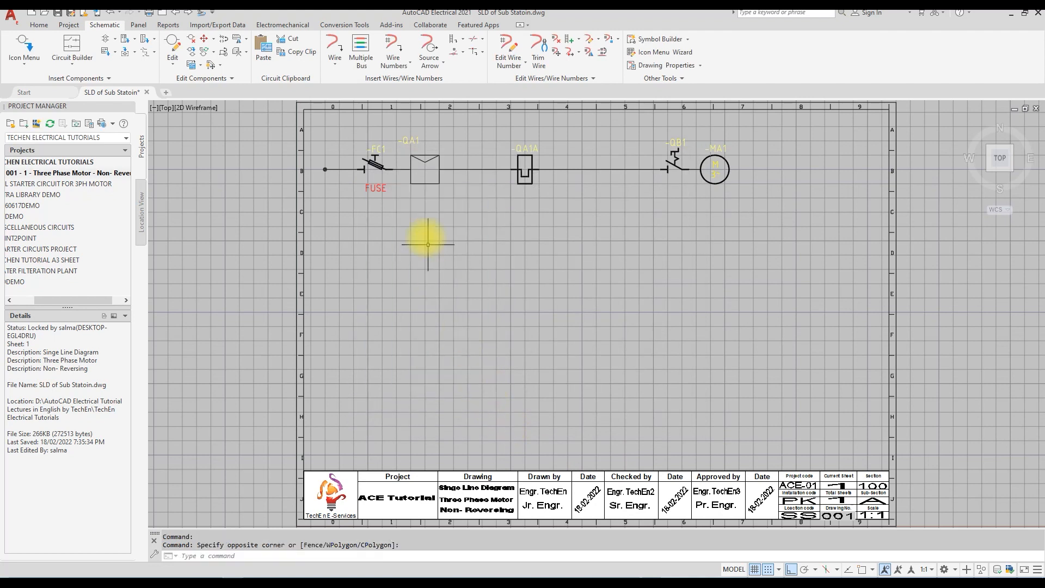
pyautogui.click(430, 183)
pyautogui.press('Escape')
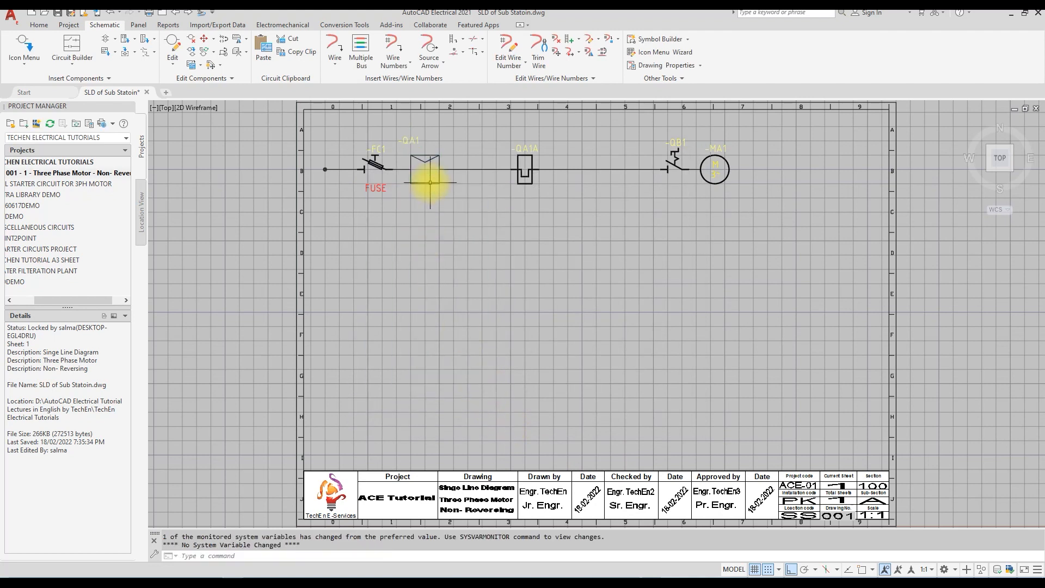
pyautogui.rightClick(430, 183)
pyautogui.click(436, 155)
pyautogui.click(569, 182)
pyautogui.write('Motor Star')
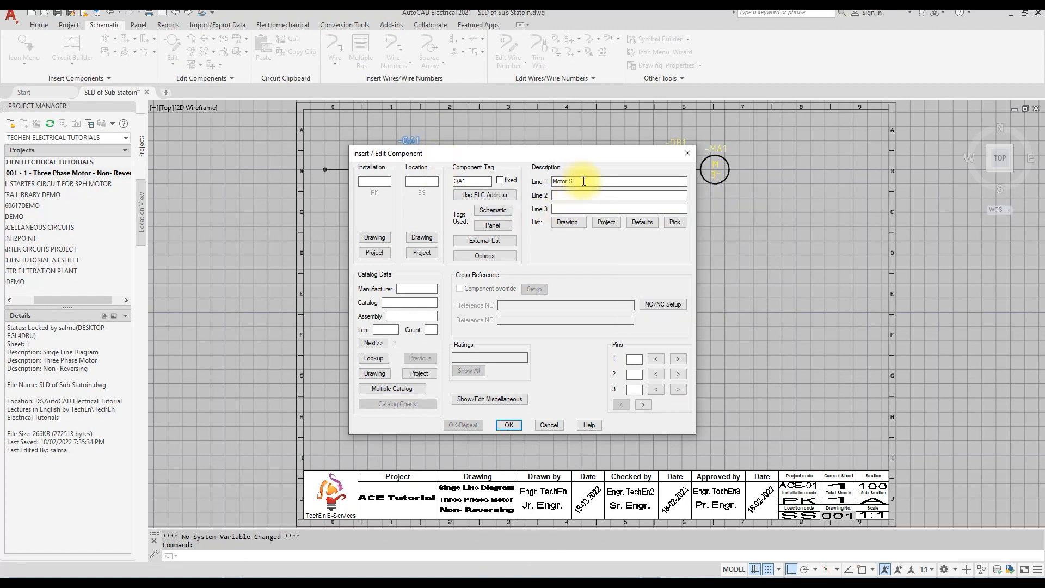
pyautogui.click(509, 424)
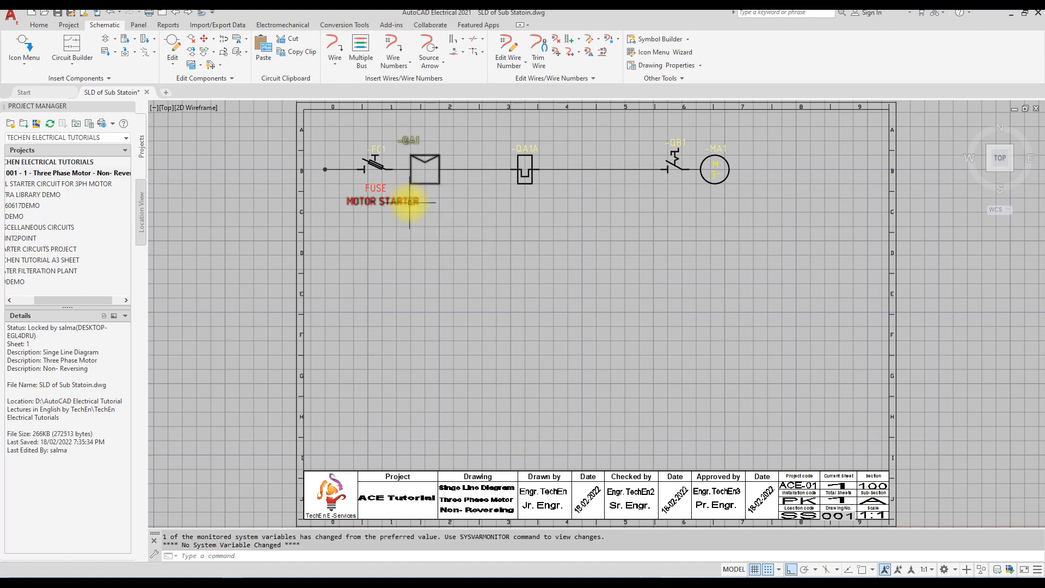
# Move the MOTOR STARTER description attribute so it sits centred below the QA1 symbol.
pyautogui.rightClick(410, 202)
pyautogui.moveTo(413, 252)
pyautogui.click(485, 256)
pyautogui.click(406, 202)
pyautogui.press('Return')
pyautogui.click(383, 240)
pyautogui.click(425, 226)
pyautogui.press('Return')
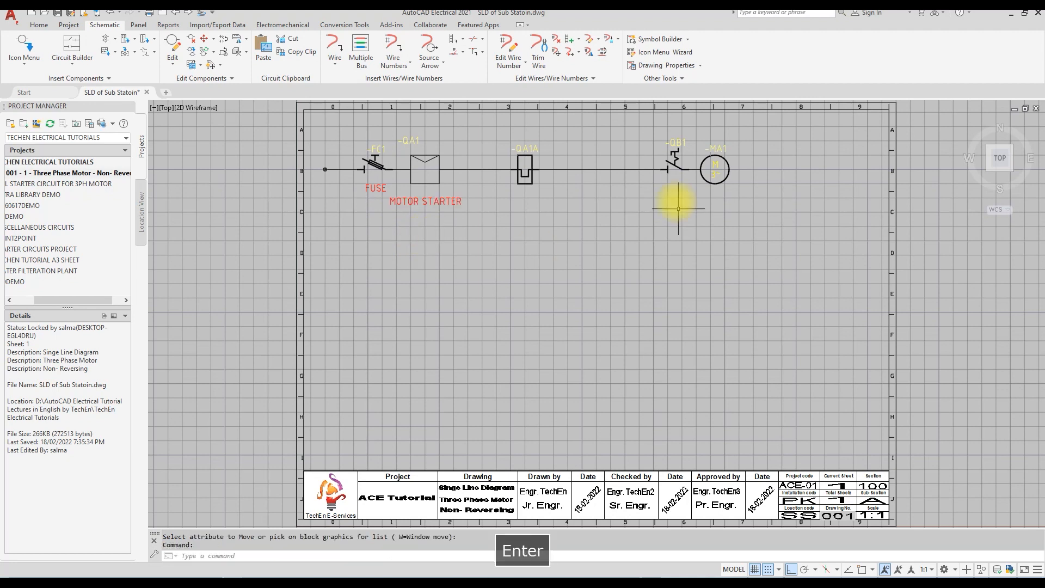
# Edit the QA1A component and enter "Over Current Relay" as its first description line.
pyautogui.rightClick(530, 187)
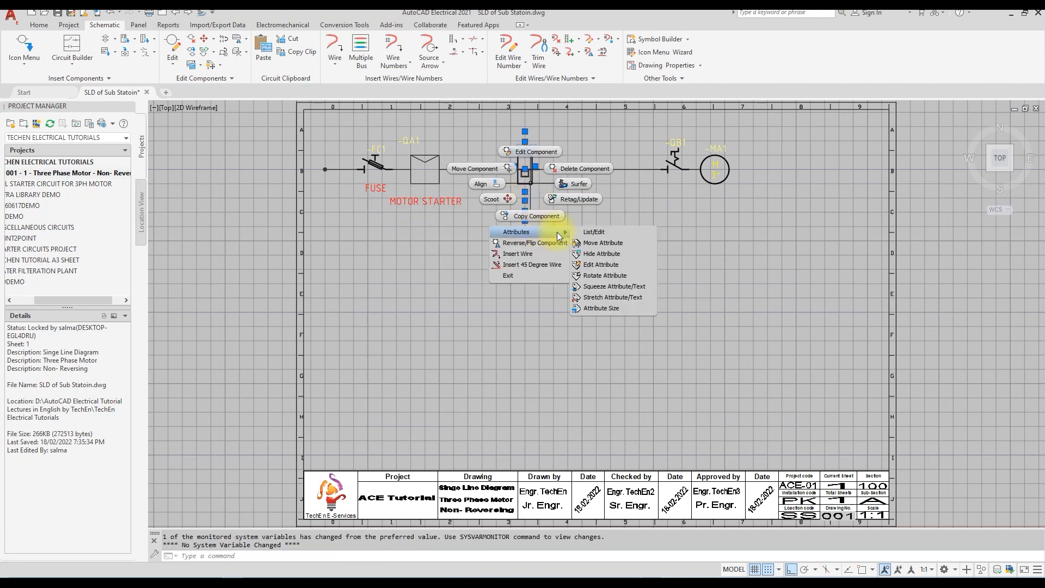
pyautogui.click(531, 153)
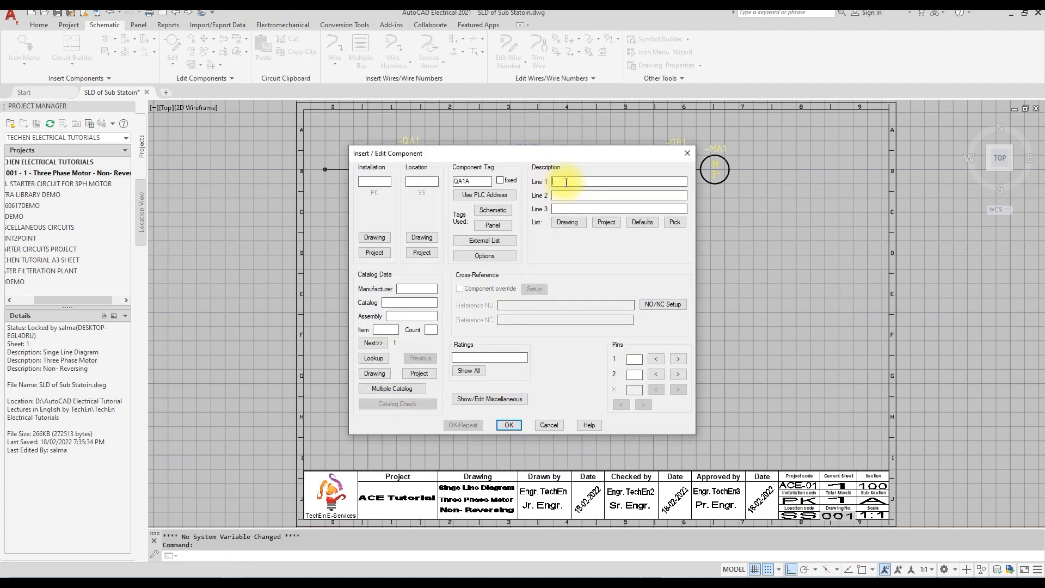
pyautogui.write('Over Current Relay')
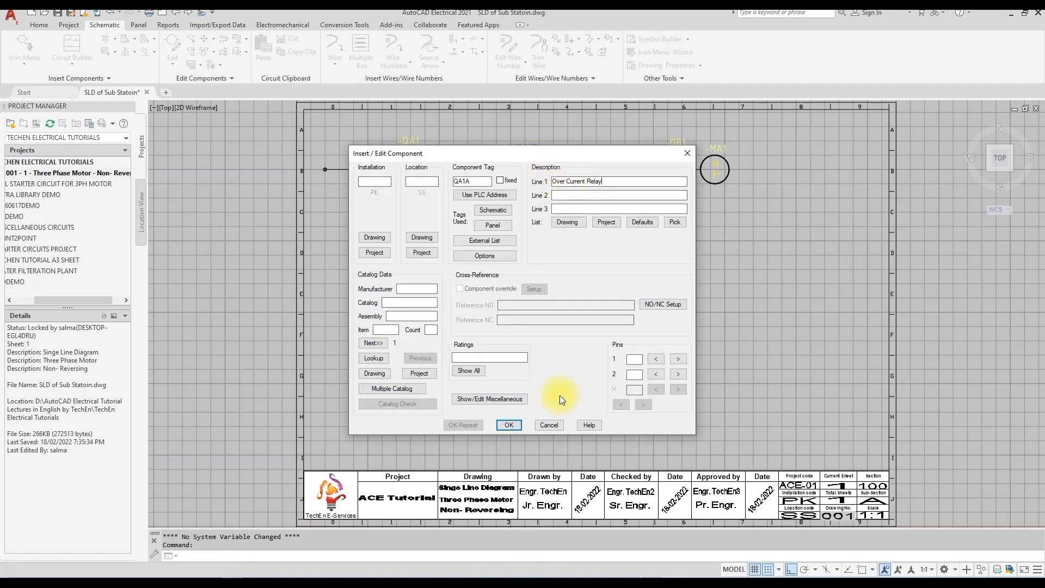
pyautogui.click(509, 424)
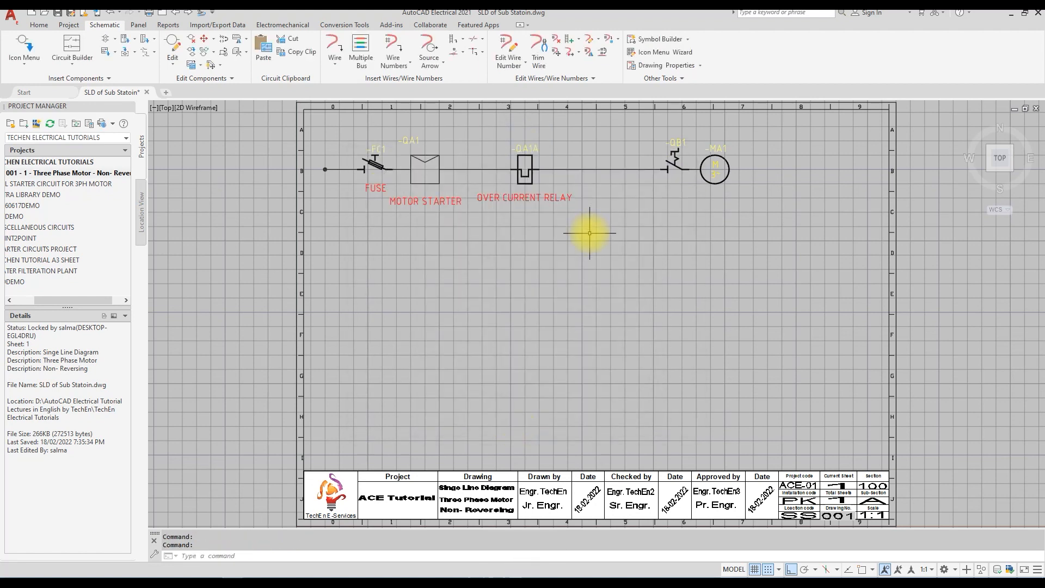
# Edit the QB1 component and enter "Switch" as its first description line.
pyautogui.rightClick(676, 164)
pyautogui.click(680, 136)
pyautogui.click(677, 167)
pyautogui.rightClick(672, 161)
pyautogui.click(669, 132)
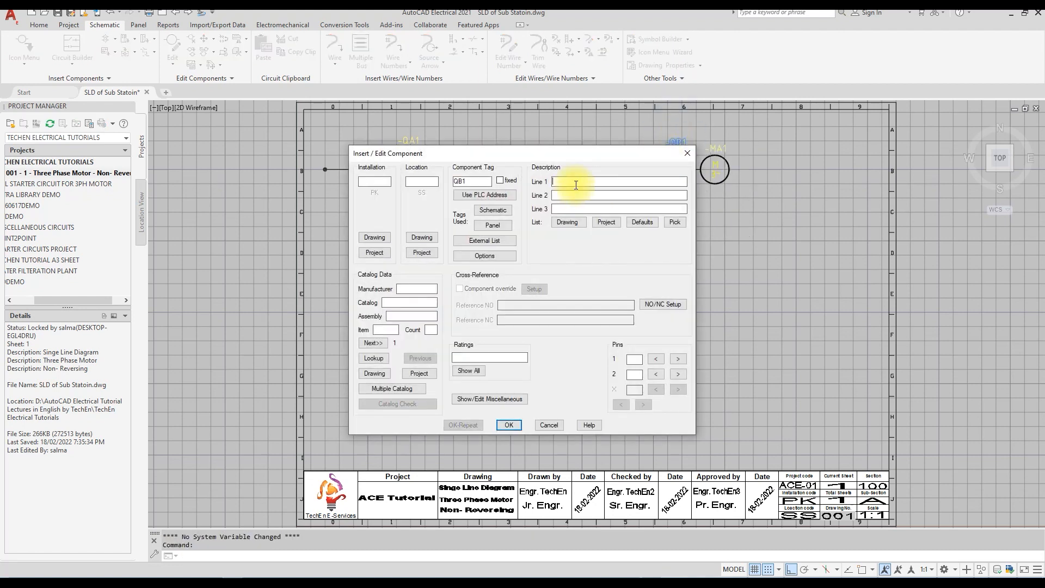
pyautogui.write('Switch')
pyautogui.moveTo(567, 152); pyautogui.dragTo(515, 155)
pyautogui.click(462, 429)
# Edit the MA1 motor component and enter "Three Phase Motor" as its description.
pyautogui.click(725, 180)
pyautogui.rightClick(728, 174)
pyautogui.rightClick(728, 173)
pyautogui.press('Escape')
pyautogui.press('Escape')
pyautogui.click(719, 181)
pyautogui.click(716, 187)
pyautogui.press('Escape')
pyautogui.rightClick(713, 180)
pyautogui.rightClick(713, 183)
pyautogui.click(714, 151)
pyautogui.write('Three Phase Motor')
pyautogui.click(510, 425)
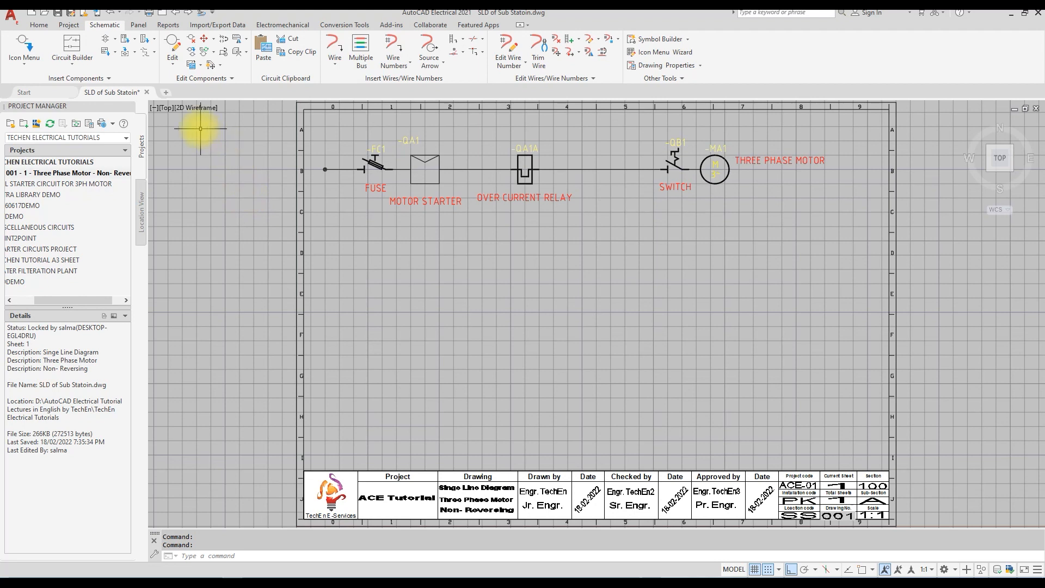
# Create a new drawing and turn on its snap and grid.
pyautogui.click(168, 93)
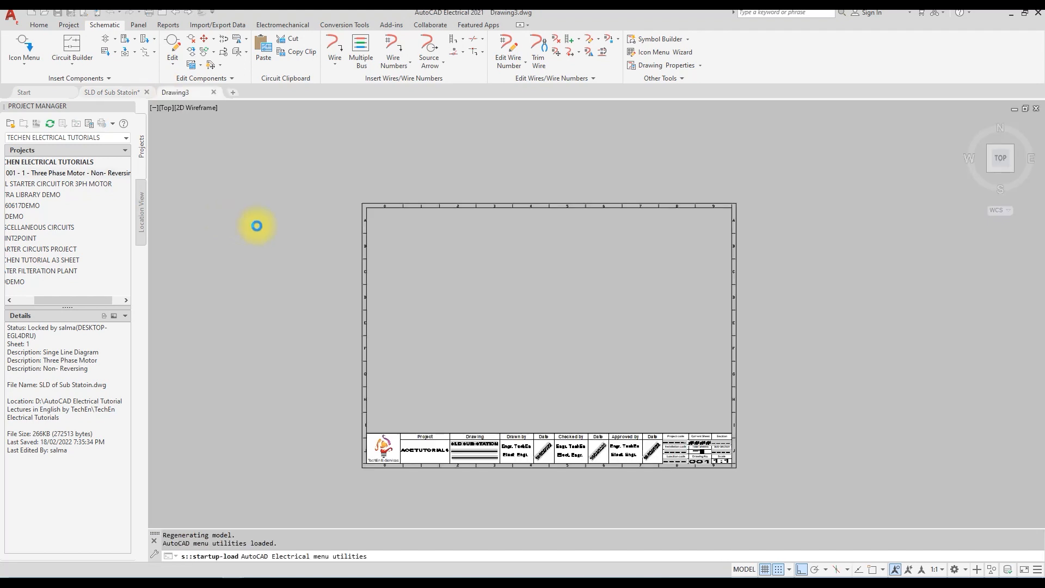
pyautogui.middleClick(535, 348)
pyautogui.middleClick(536, 348)
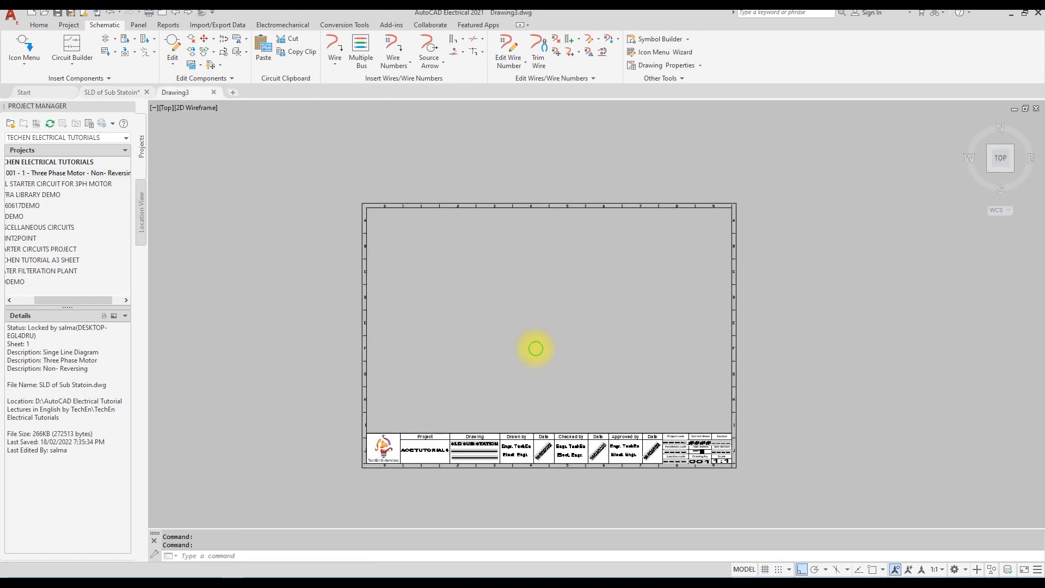
pyautogui.click(780, 572)
pyautogui.click(765, 570)
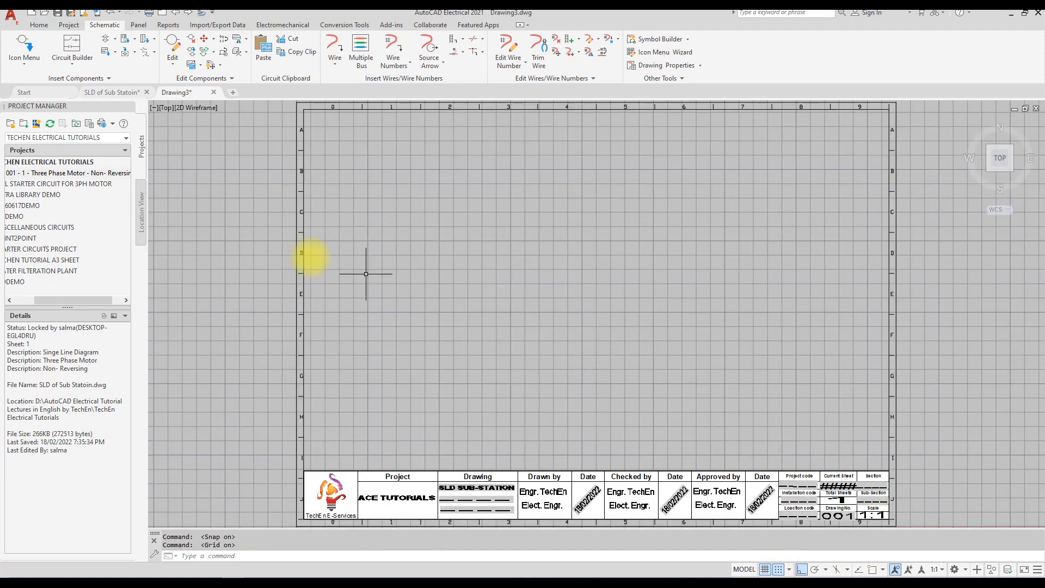
# Insert the one-line Vertical - FVNR - non reversing motor circuit with Circuit Builder, starting at the sheet's upper border in column 3.
pyautogui.click(73, 64)
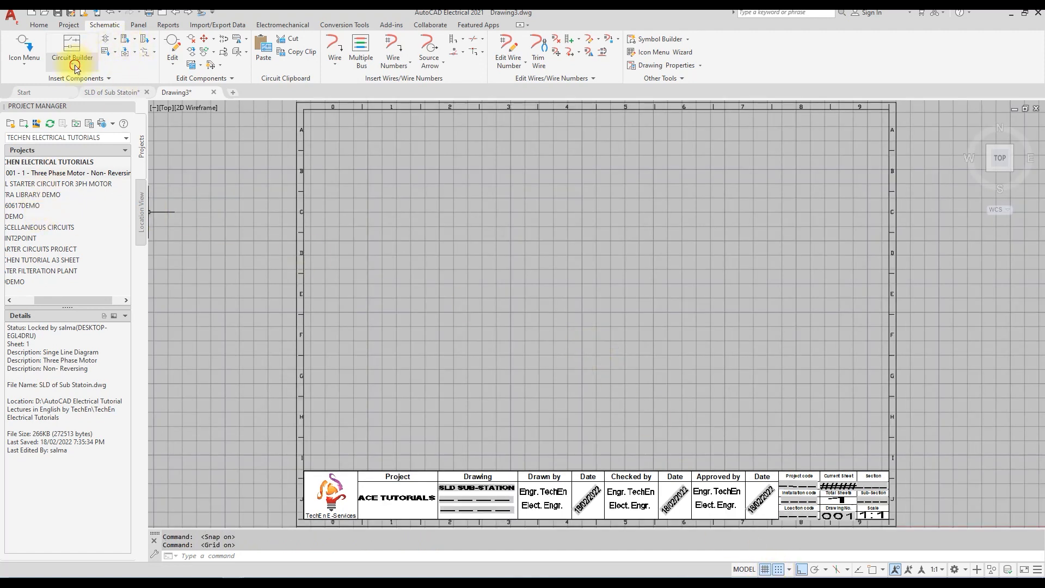
pyautogui.click(90, 86)
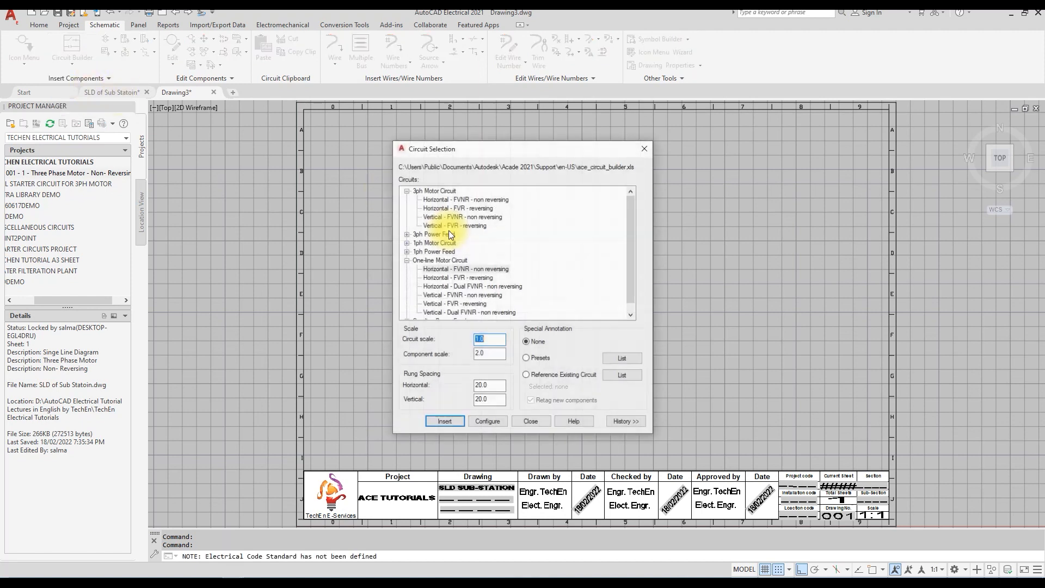
pyautogui.click(536, 271)
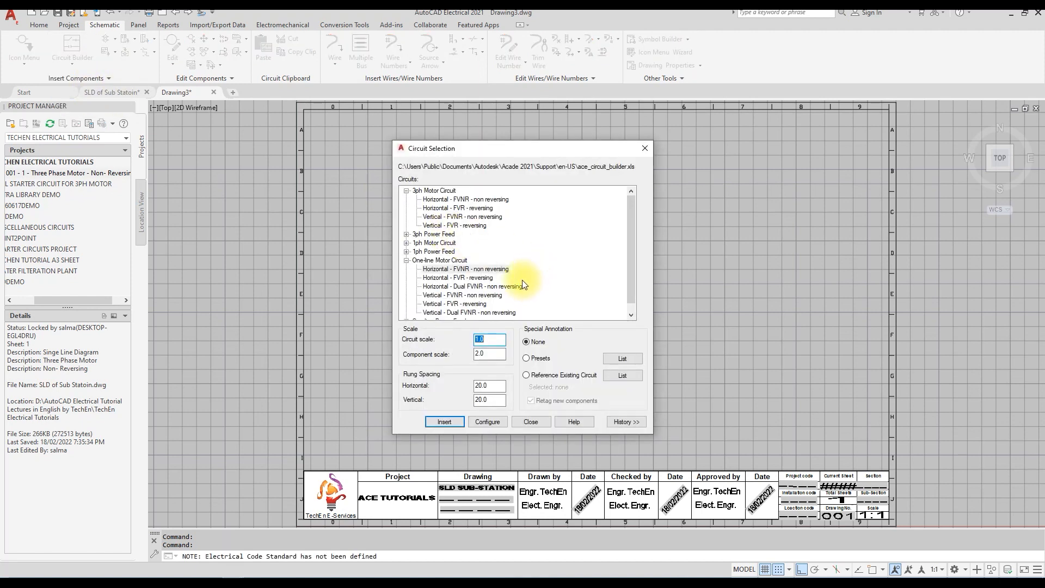
pyautogui.click(472, 297)
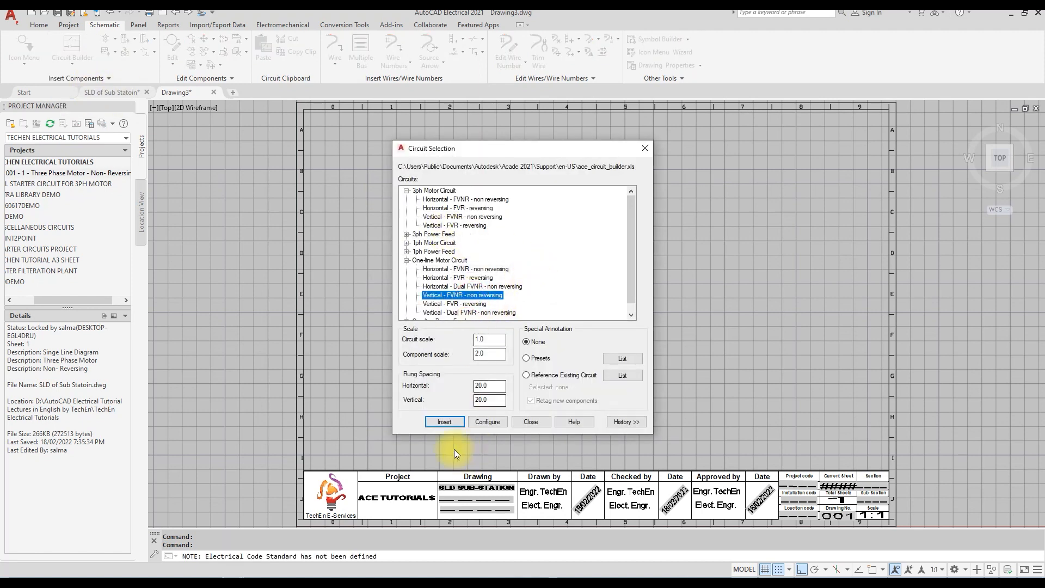
pyautogui.click(444, 424)
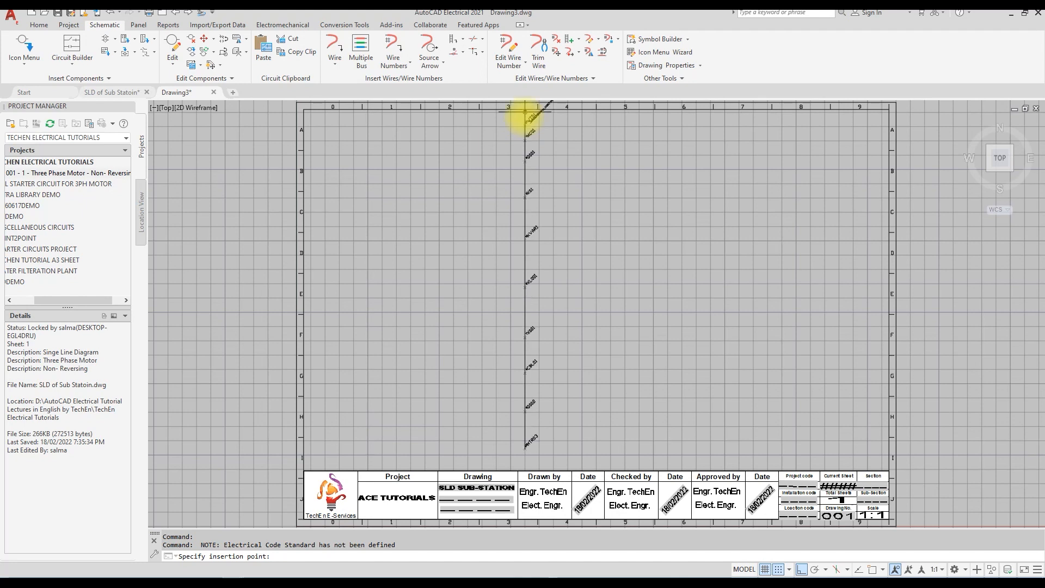
pyautogui.click(524, 112)
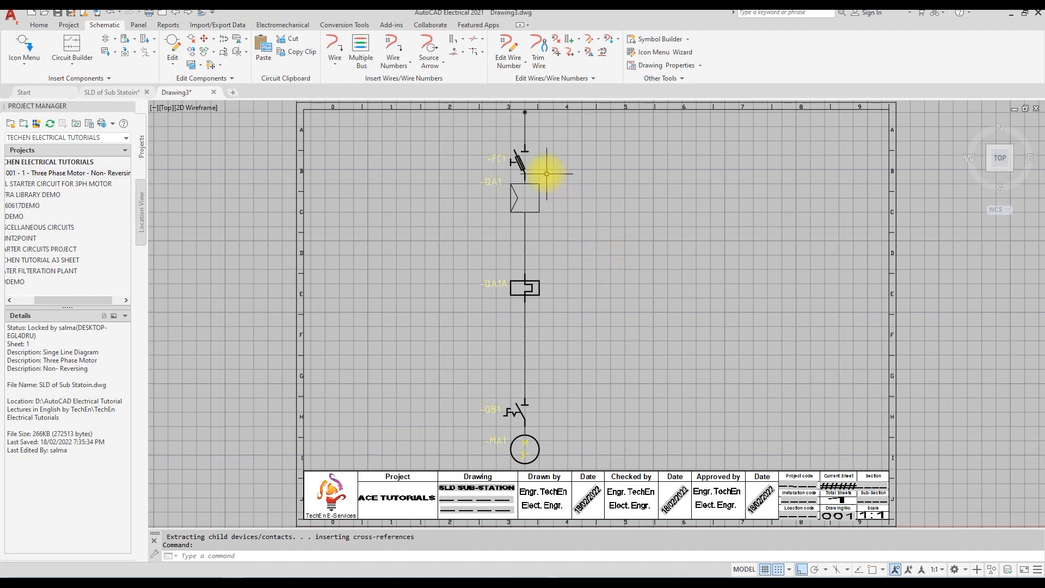
# Scoot the FC1 fuse upward along the vertical wire, away from the motor starter.
pyautogui.click(521, 162)
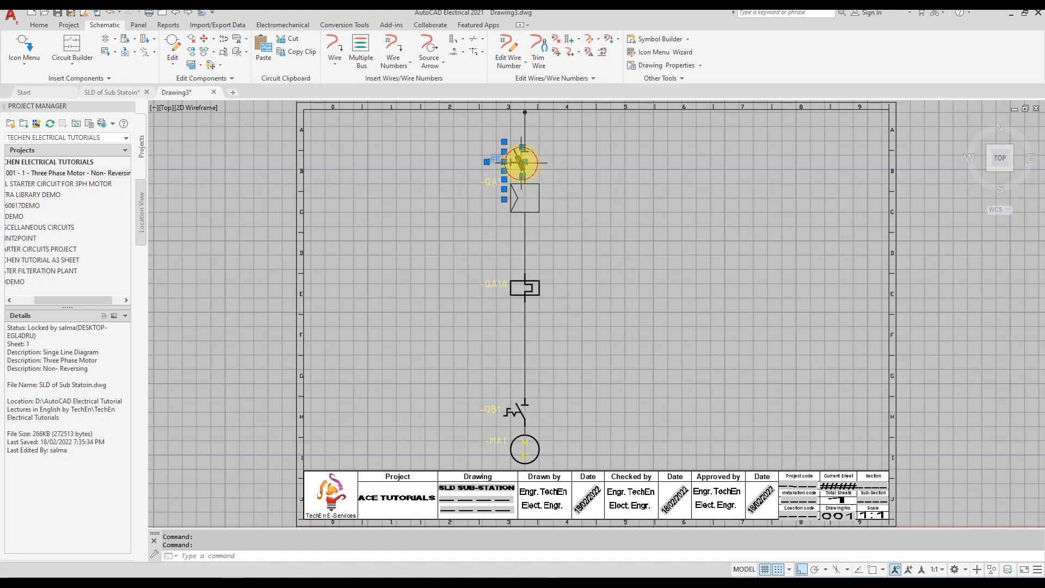
pyautogui.rightClick(522, 163)
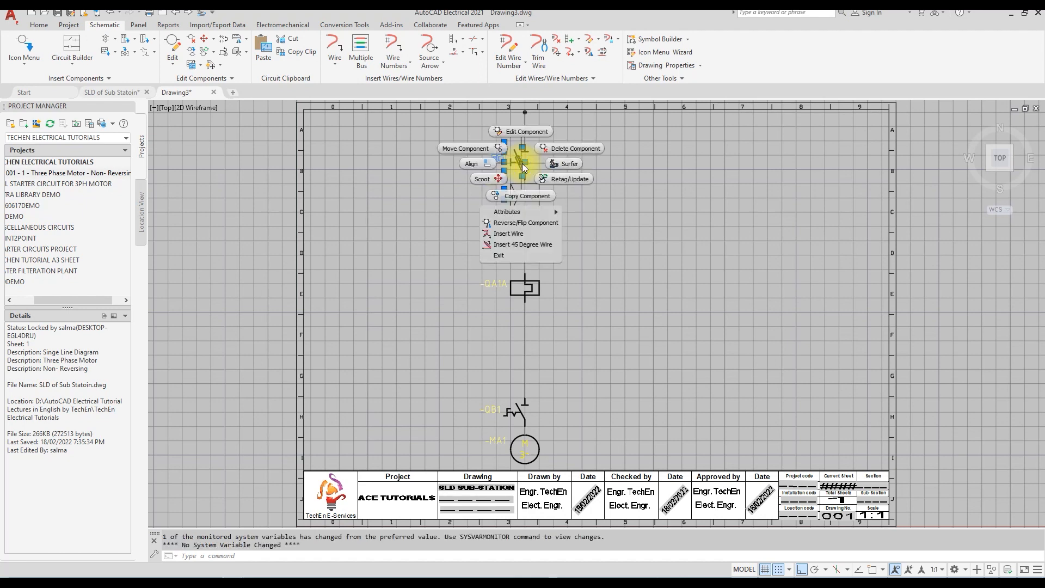
pyautogui.click(496, 180)
pyautogui.click(495, 170)
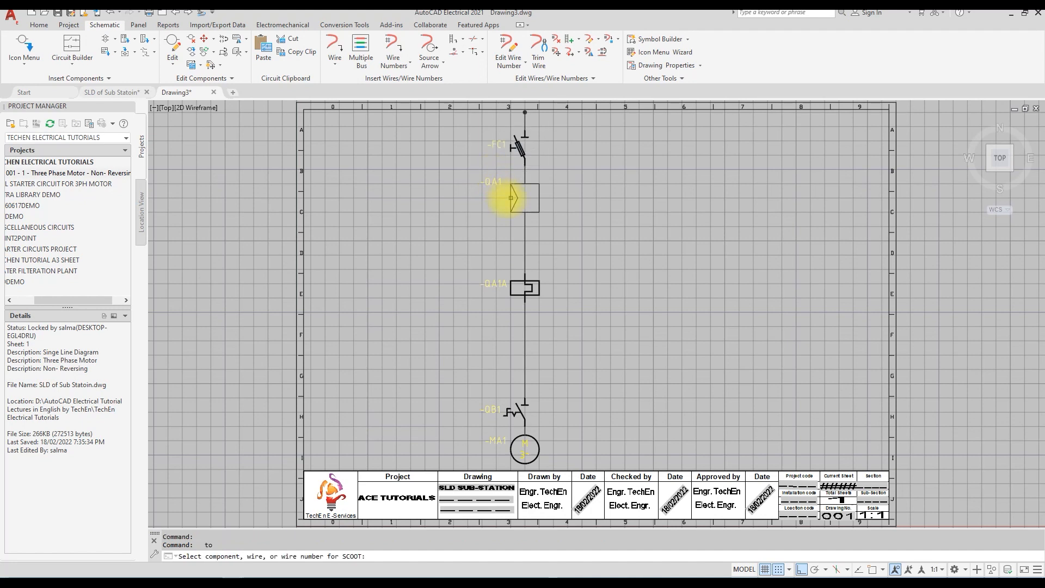
# Scoot the QA1 motor starter down to rows C-D and the QA1A relay down to just below row E.
pyautogui.click(504, 199)
pyautogui.click(503, 229)
pyautogui.click(518, 279)
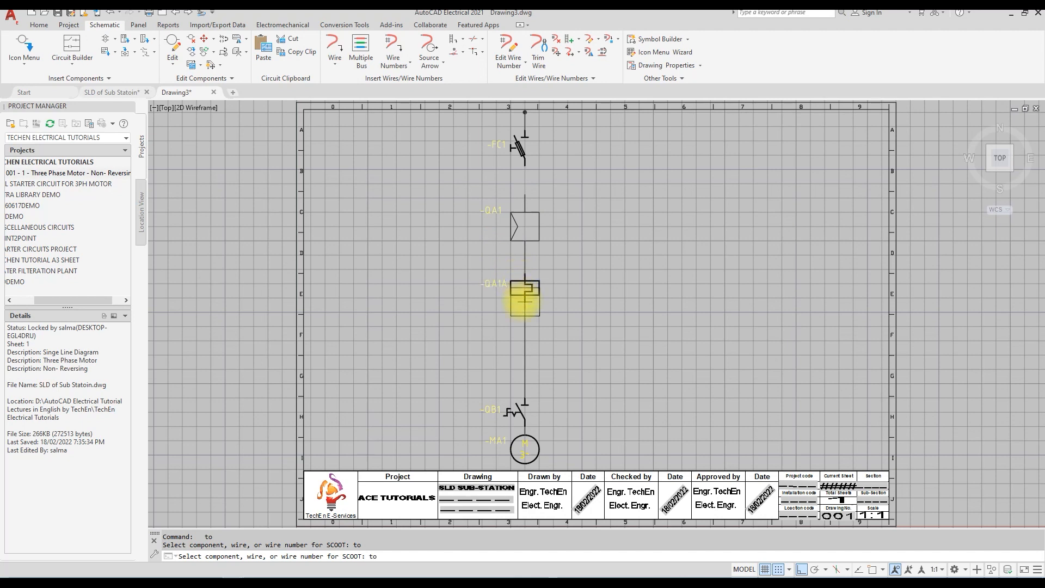
pyautogui.click(525, 316)
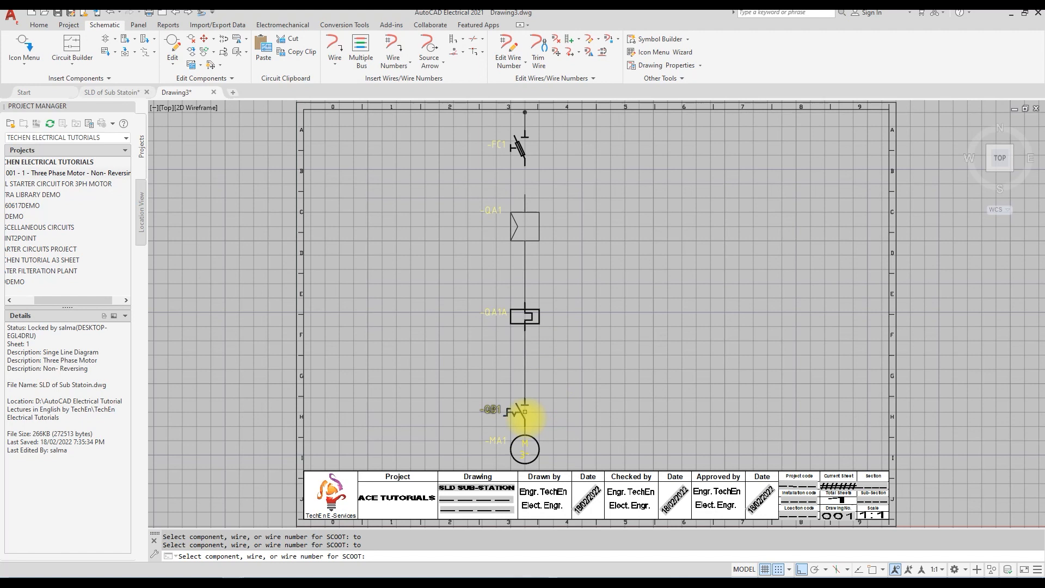
pyautogui.press('Return')
# Scoot the QB1 switch up along the vertical wire to just above row G, below the QA1A relay.
pyautogui.click(517, 412)
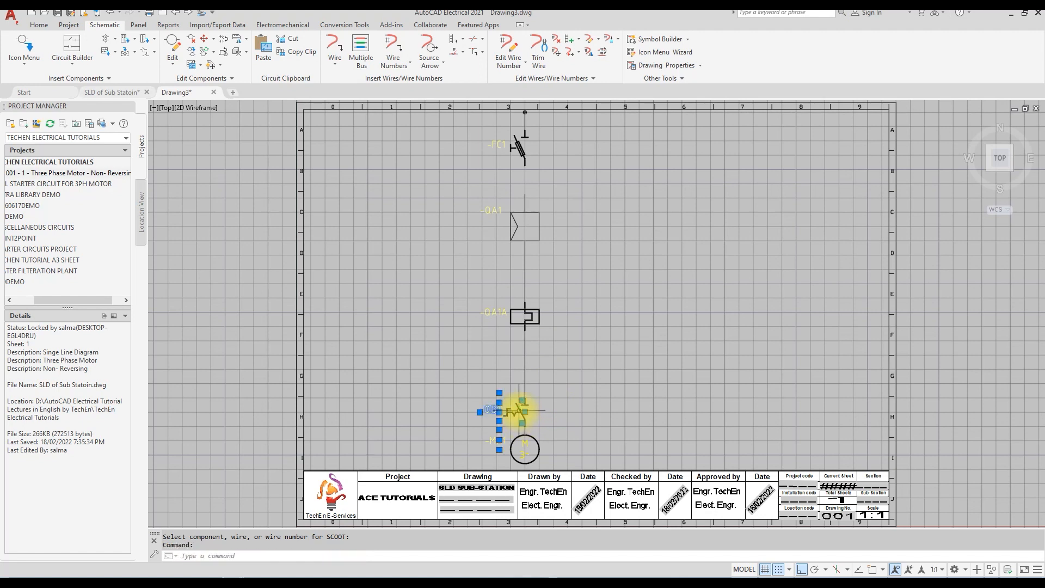
pyautogui.press('Escape')
pyautogui.click(524, 414)
pyautogui.rightClick(515, 414)
pyautogui.click(476, 428)
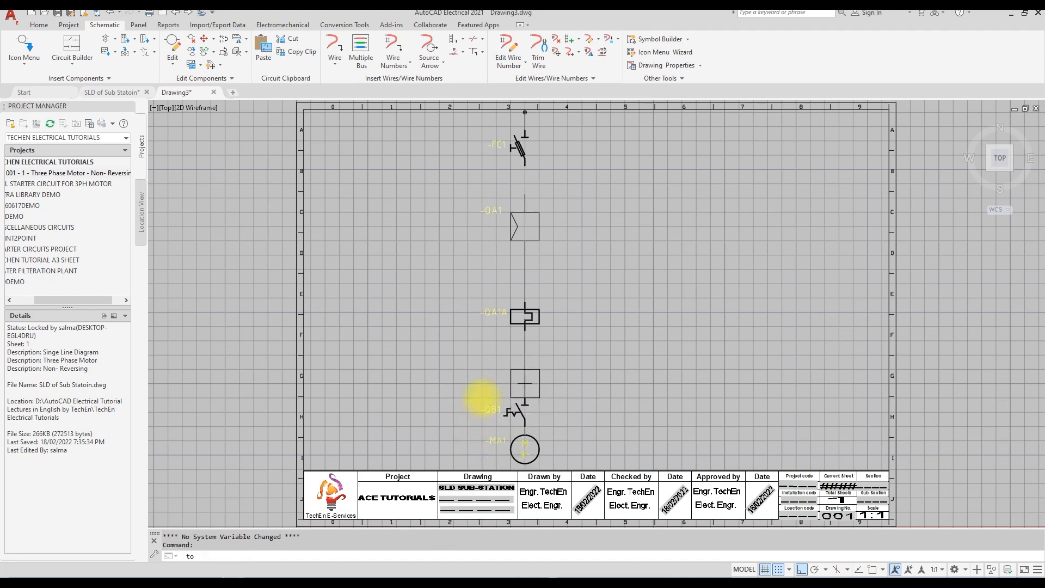
pyautogui.click(481, 382)
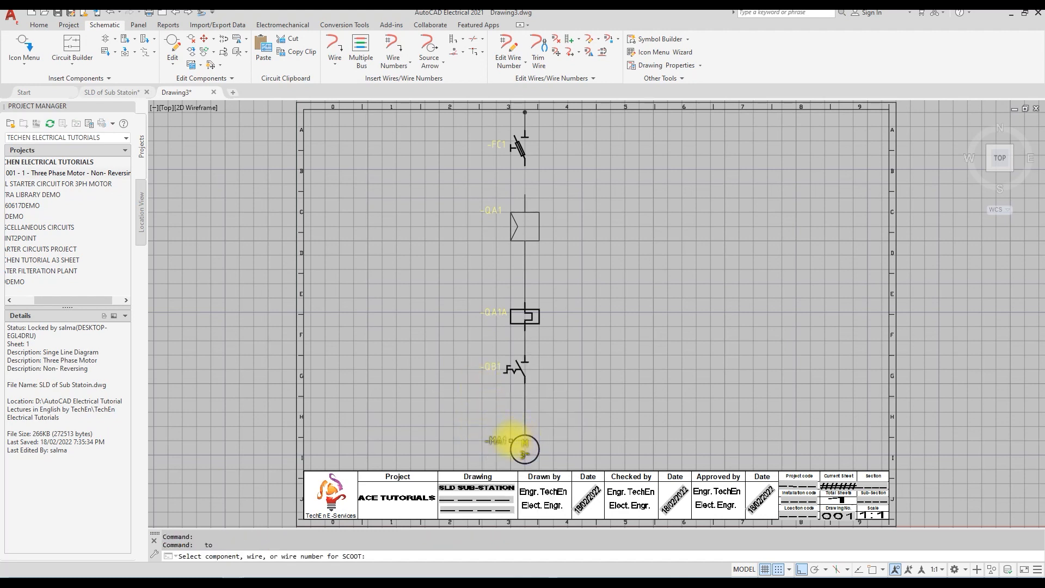
# Scoot the MA1 motor up to row H, closer to the QB1 switch.
pyautogui.press('Escape')
pyautogui.rightClick(533, 438)
pyautogui.click(527, 431)
pyautogui.rightClick(527, 430)
pyautogui.click(496, 453)
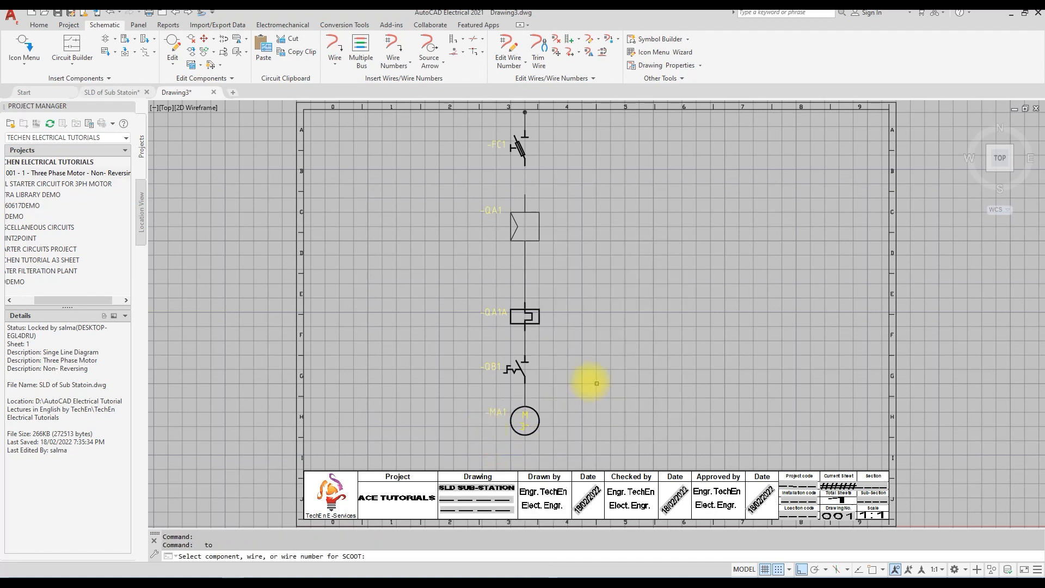
pyautogui.press('Escape')
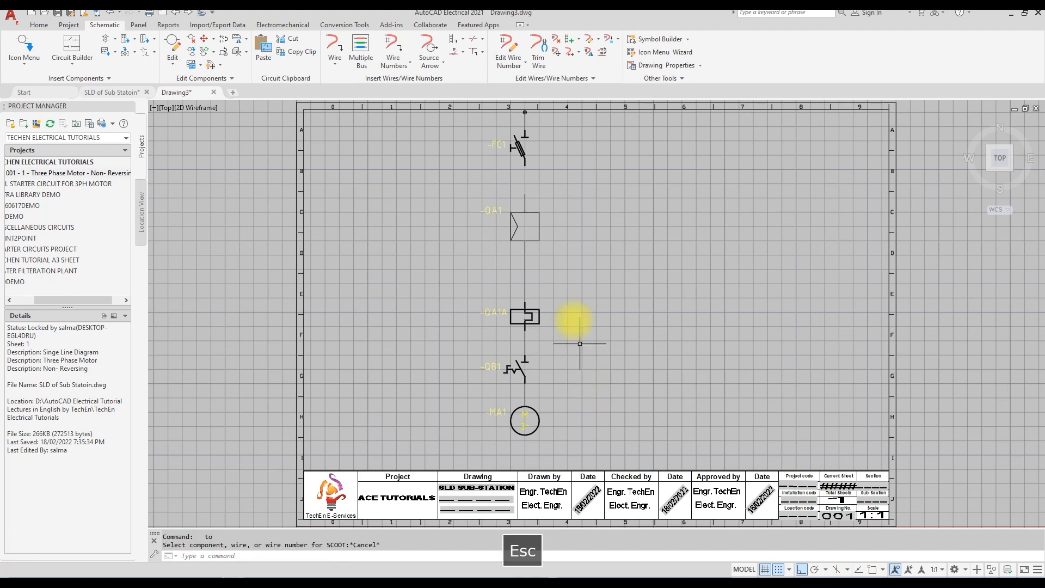
# Stretch the wire above the QA1 motor starter up to the FC1 fuse to close the gap.
pyautogui.rightClick(524, 201)
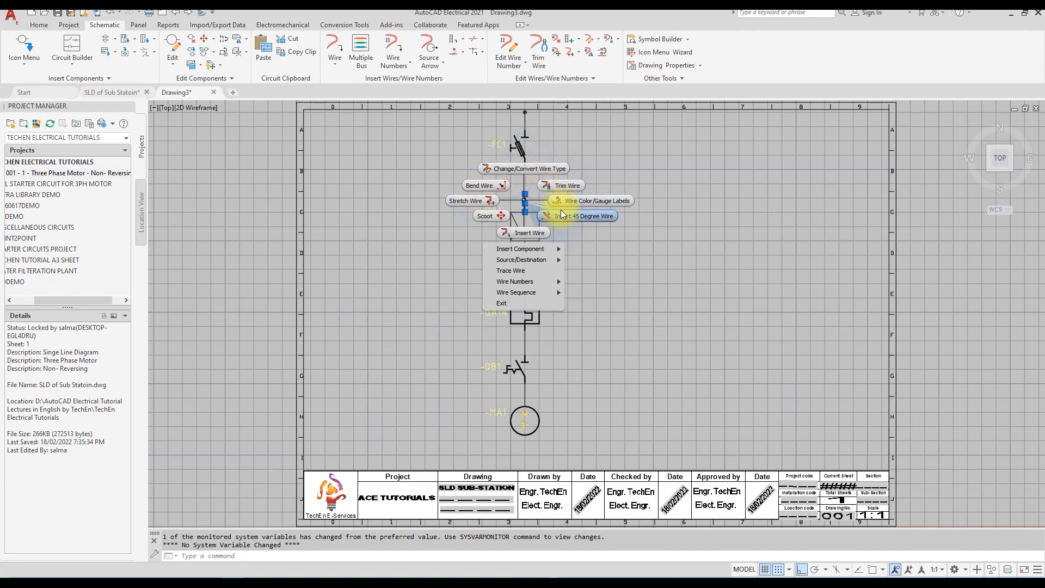
pyautogui.click(467, 200)
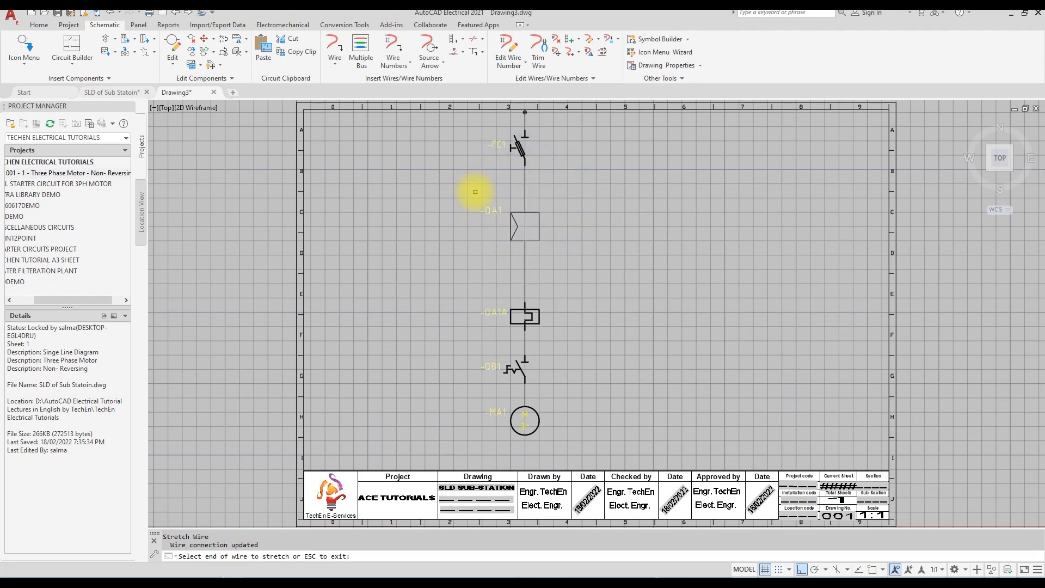
pyautogui.press('Escape')
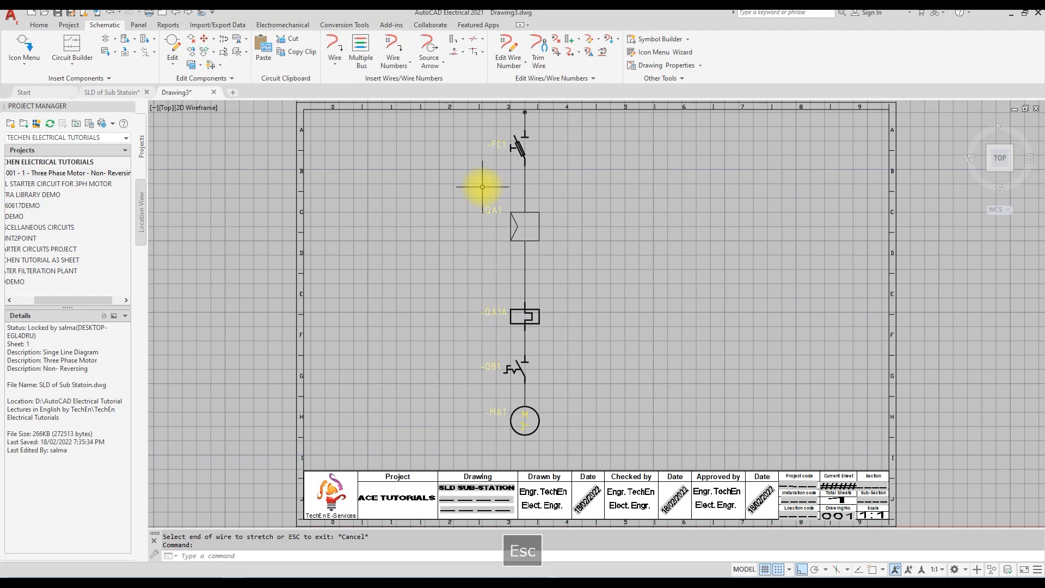
# Set the first description line of the FC1 component to Fuse.
pyautogui.doubleClick(517, 145)
pyautogui.write('FUSE')
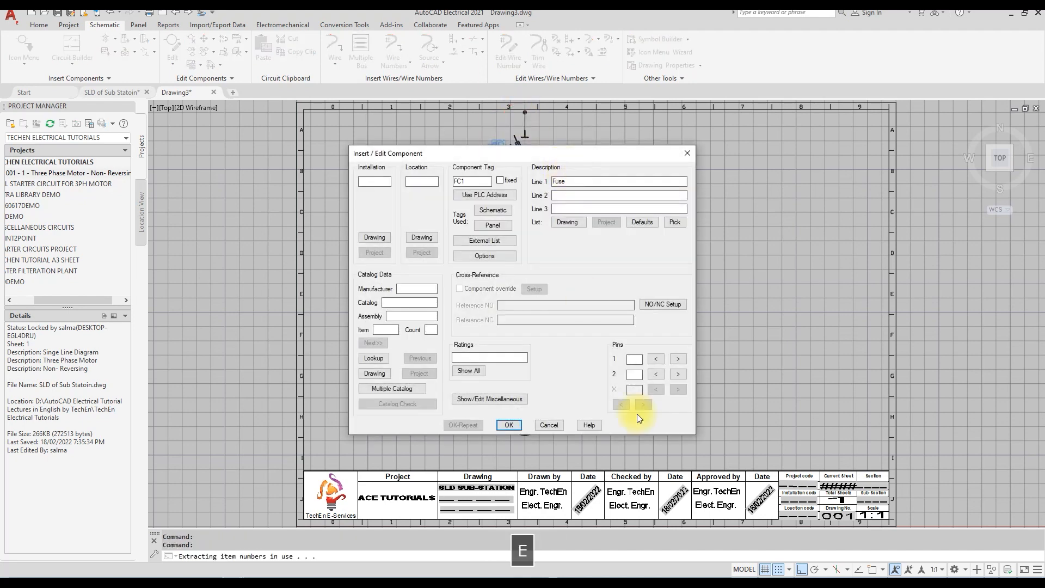
pyautogui.click(509, 425)
# Set the first description line of the QA1 component to Motor Starter.
pyautogui.rightClick(536, 213)
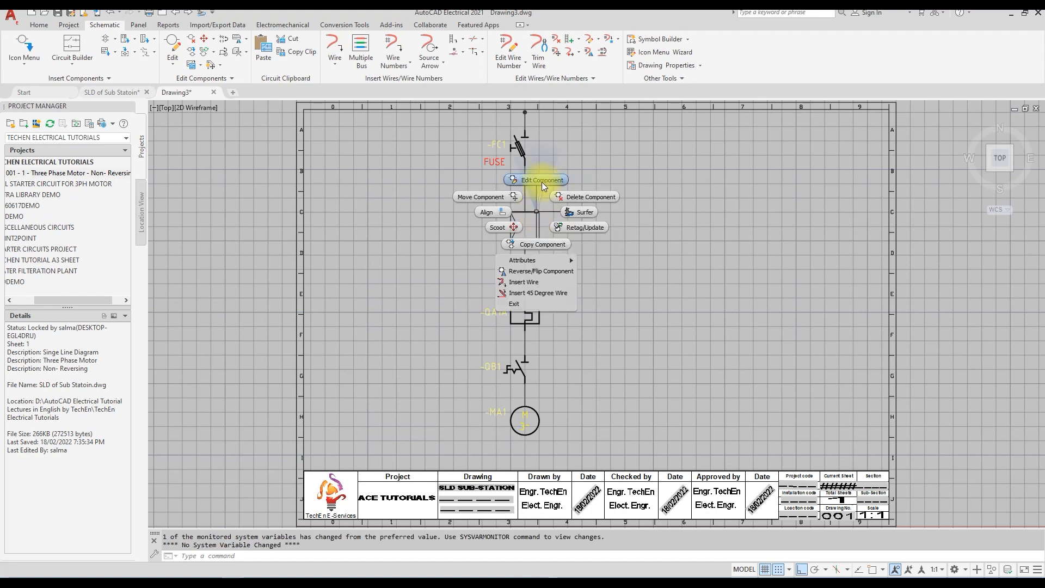
pyautogui.click(541, 182)
pyautogui.press('BackSpace')
pyautogui.write('Motor Starter')
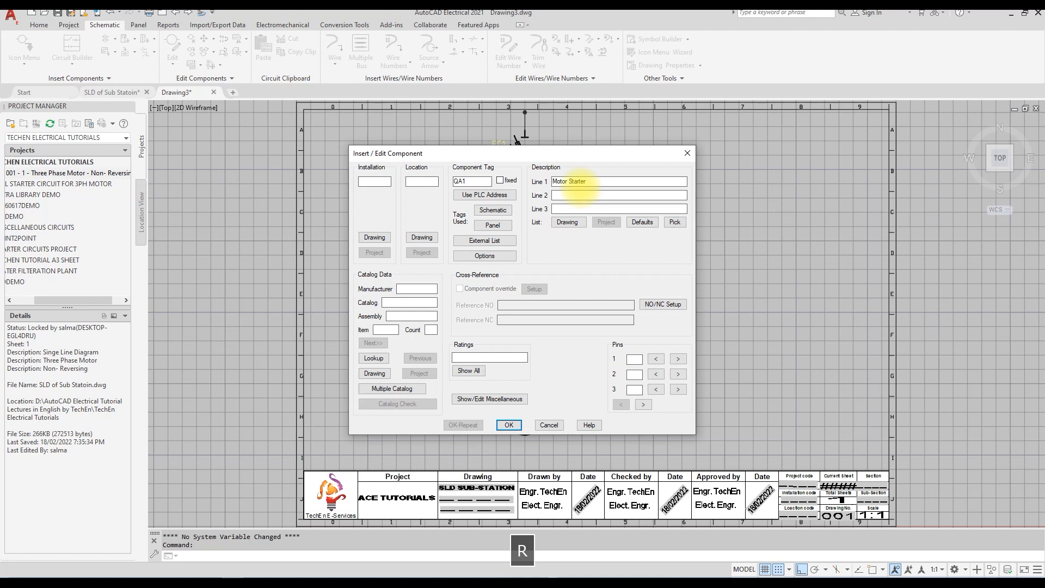
pyautogui.click(508, 425)
# Set the first description line of the QA1A component to Over Current Relay.
pyautogui.rightClick(516, 315)
pyautogui.click(511, 284)
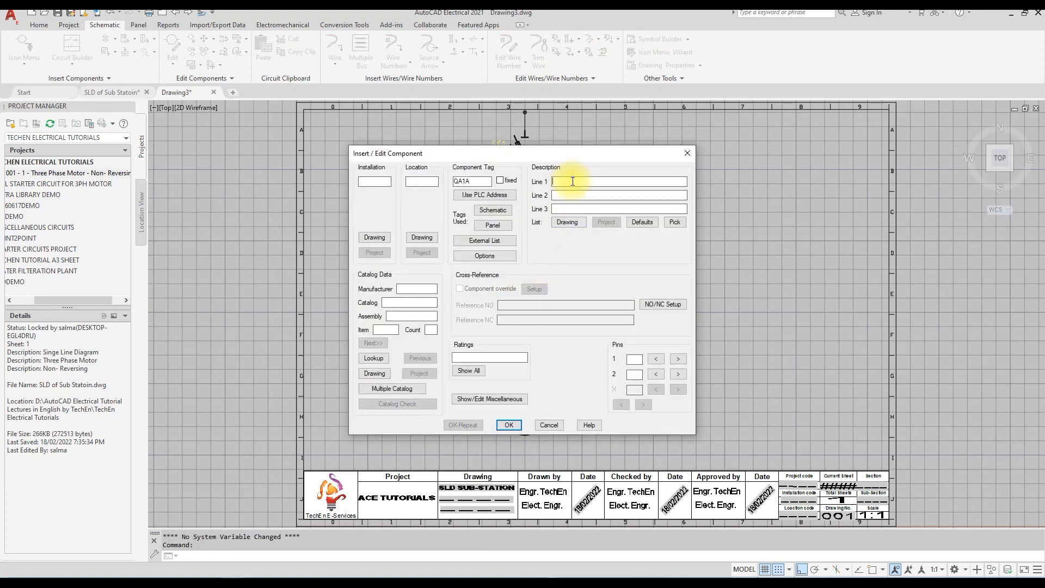
pyautogui.write('Over Current Relay')
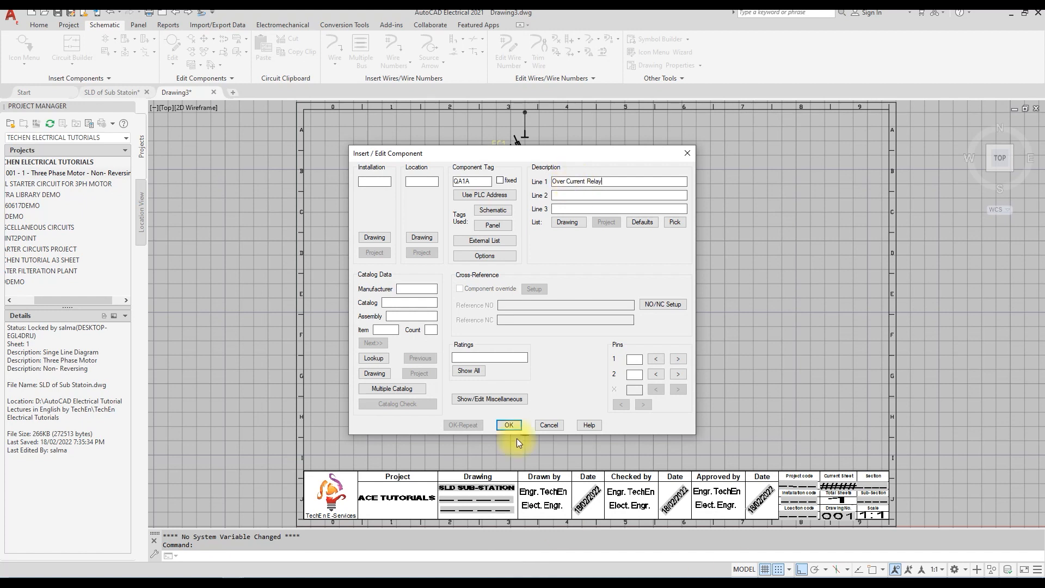
pyautogui.click(508, 425)
# Set the first description line of the QB1 component to Switch.
pyautogui.click(520, 366)
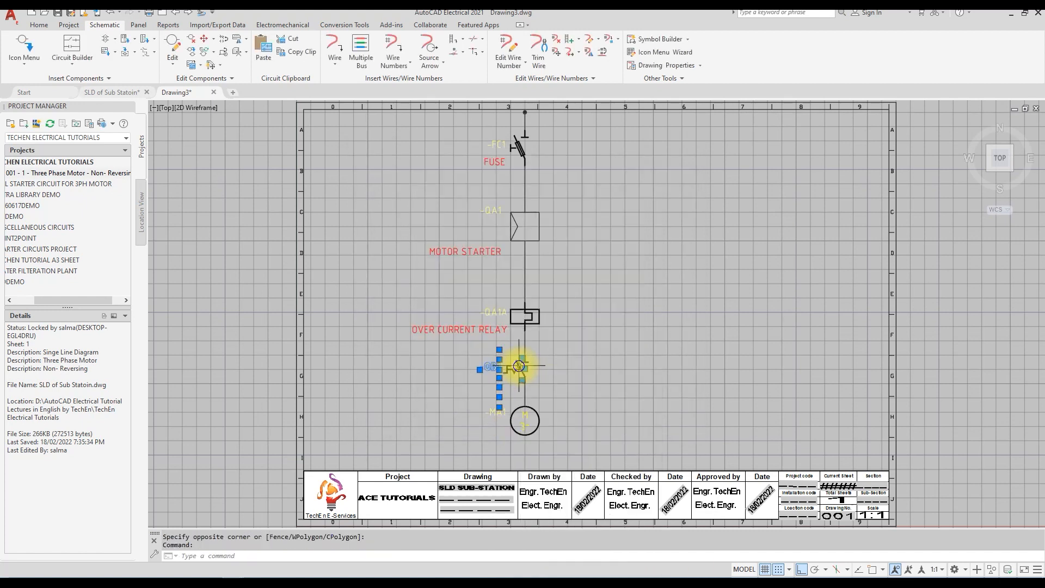
pyautogui.doubleClick(519, 366)
pyautogui.write('Switch')
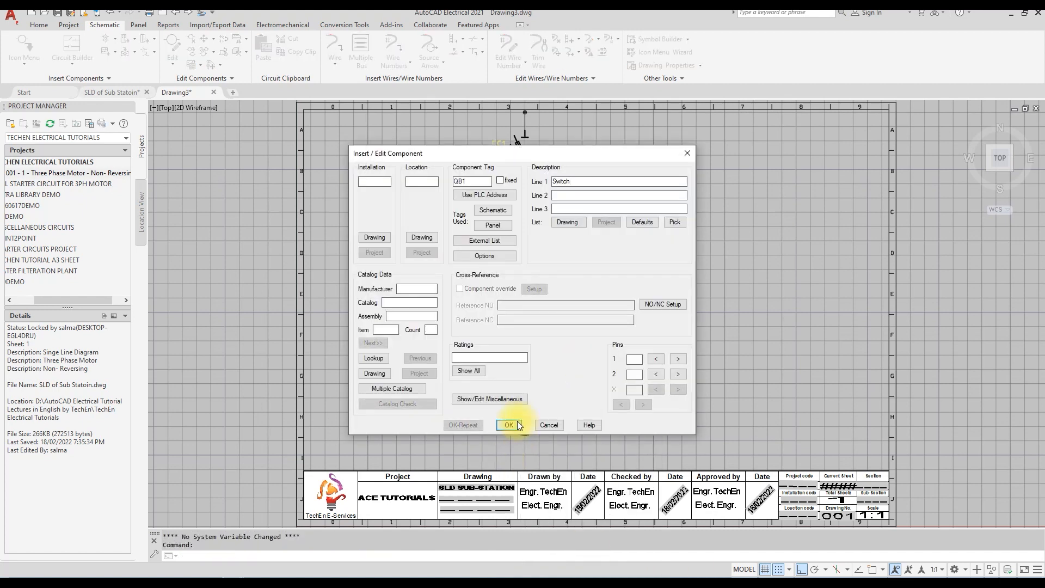
pyautogui.click(518, 423)
# Set the first description line of the MA1 component to Three Phase Motor.
pyautogui.click(536, 412)
pyautogui.rightClick(535, 413)
pyautogui.click(527, 412)
pyautogui.rightClick(534, 410)
pyautogui.click(540, 372)
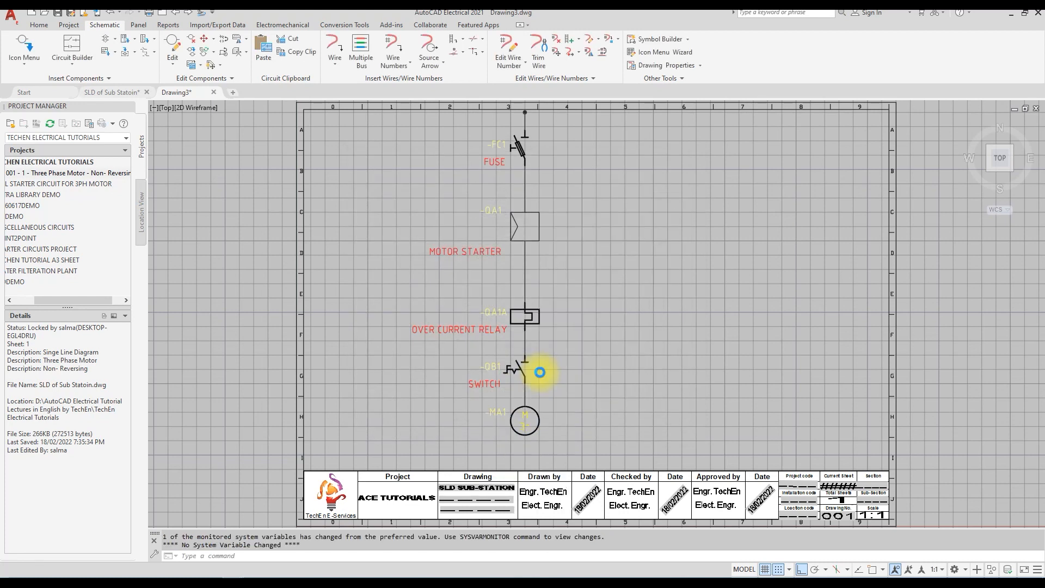
pyautogui.write('Three Phase Moto')
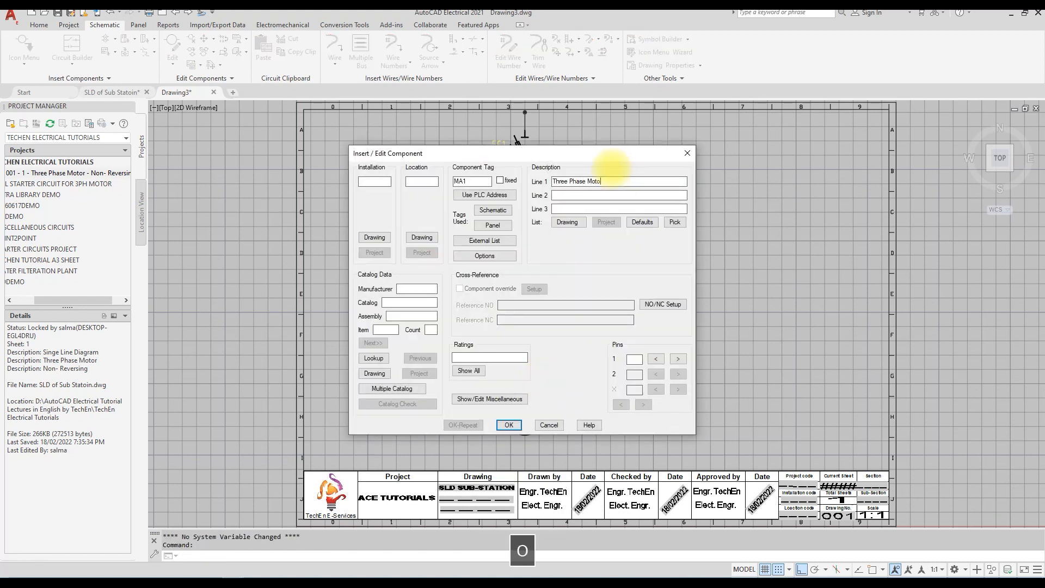
pyautogui.write('r')
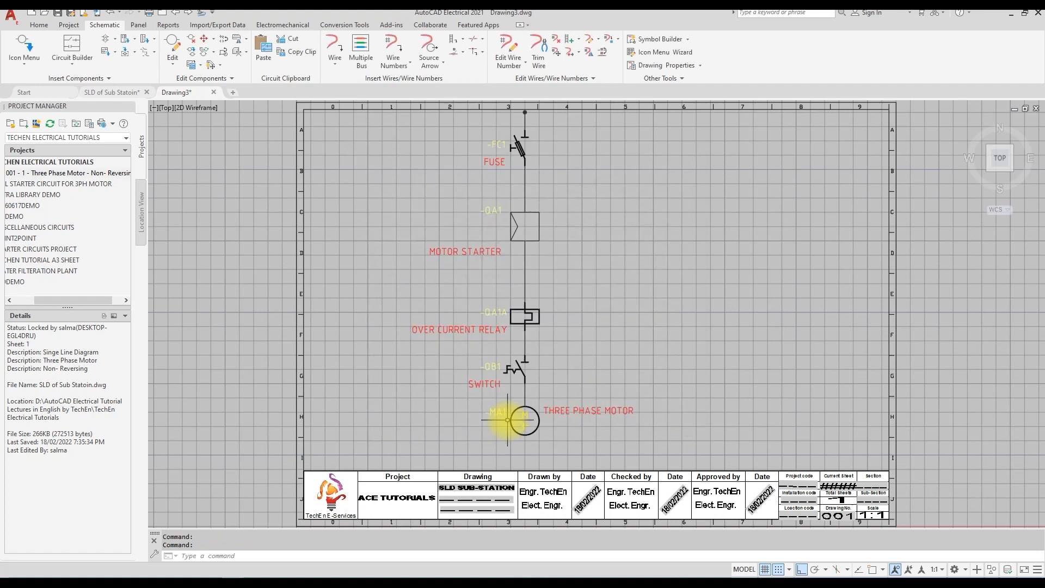
pyautogui.middleClick(612, 298)
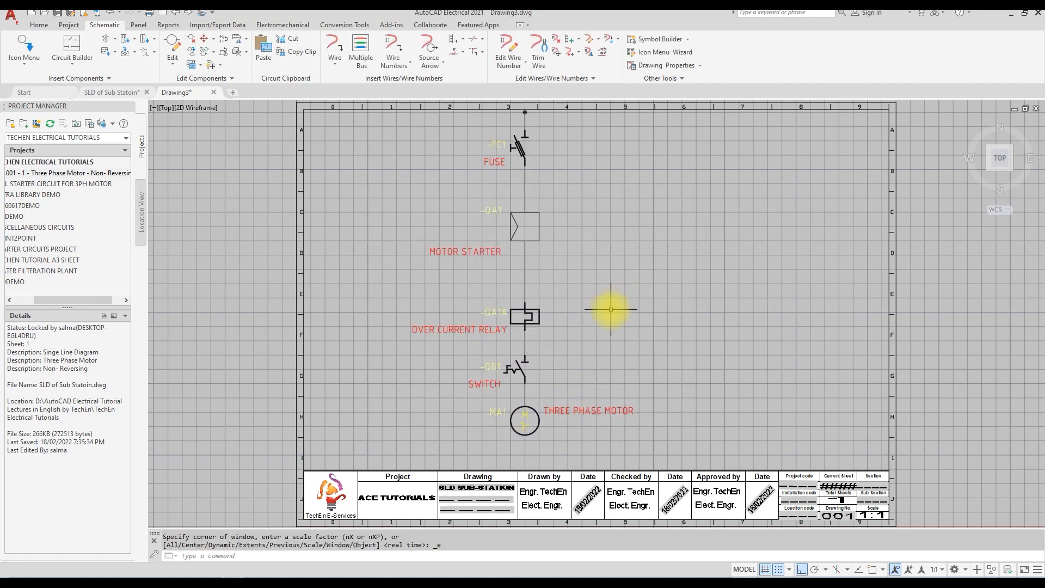
# Save the drawing as "SLD of Three Phase Motor NR Vertical" in the TechEn Electrical Tutorials folder.
pyautogui.hotkey('ctrl', 's')
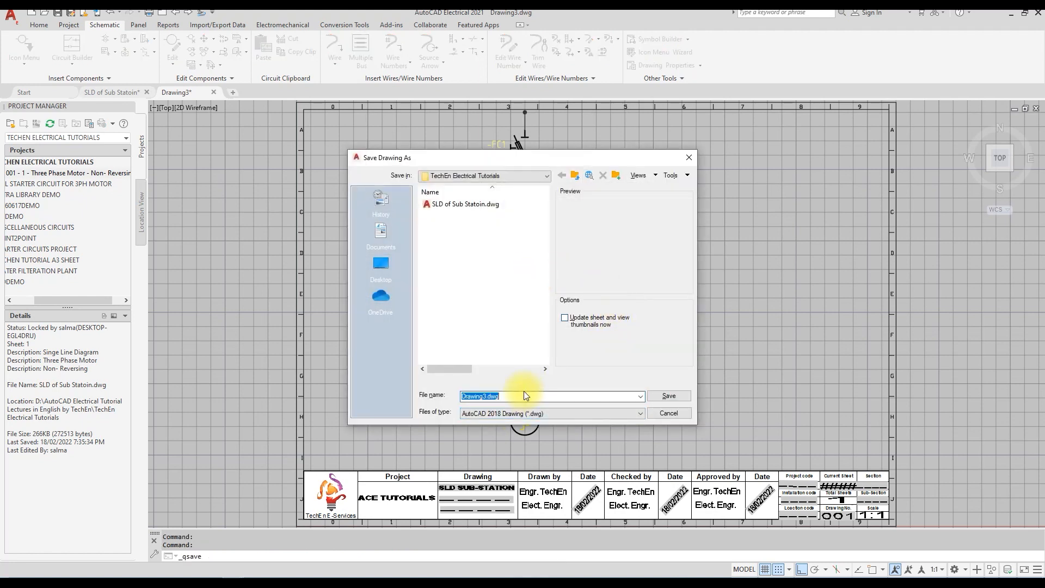
pyautogui.write('SLD')
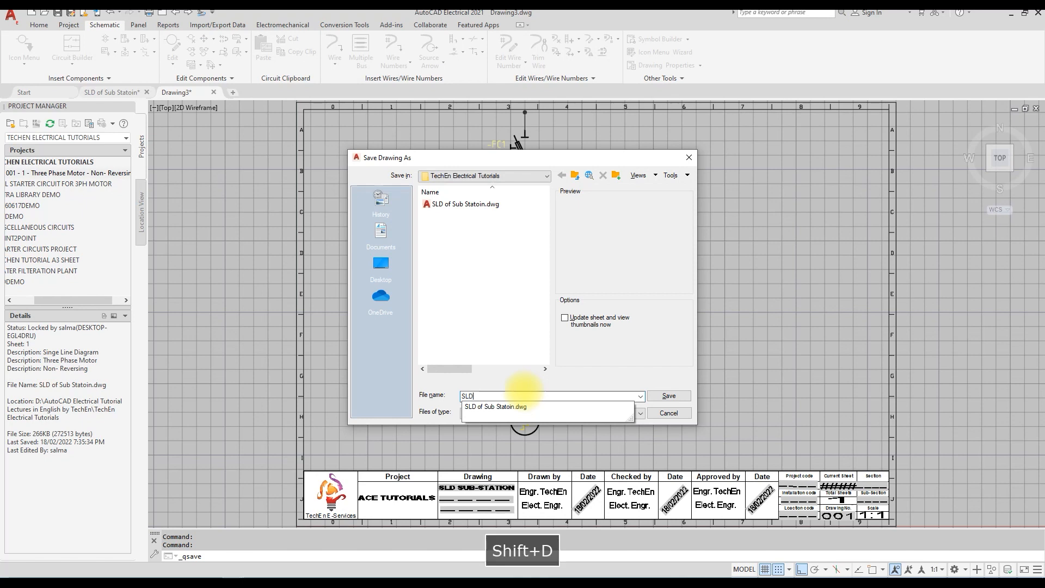
pyautogui.write(' of Thr')
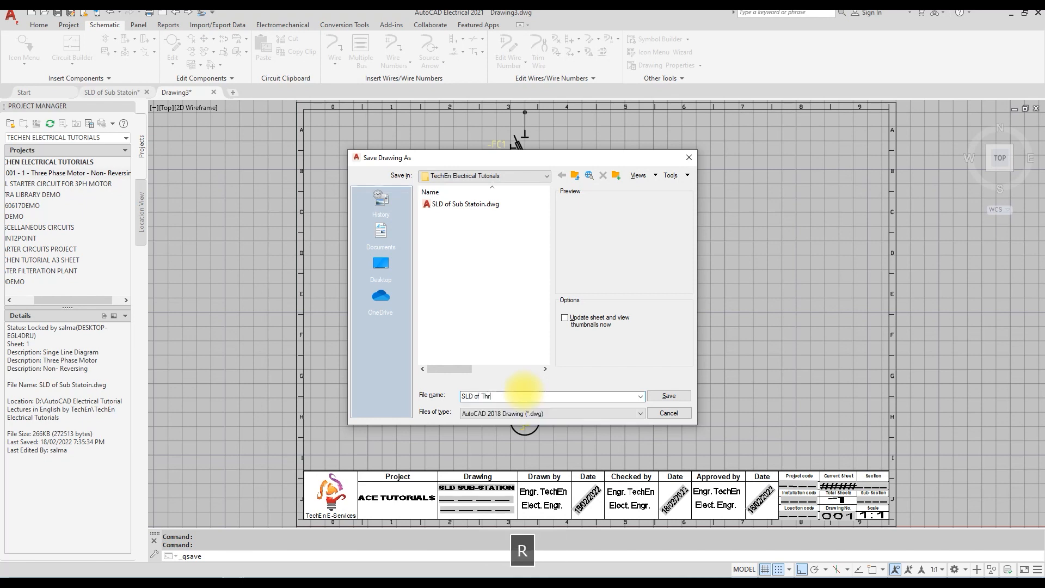
pyautogui.write('ee Phase Motor NR with')
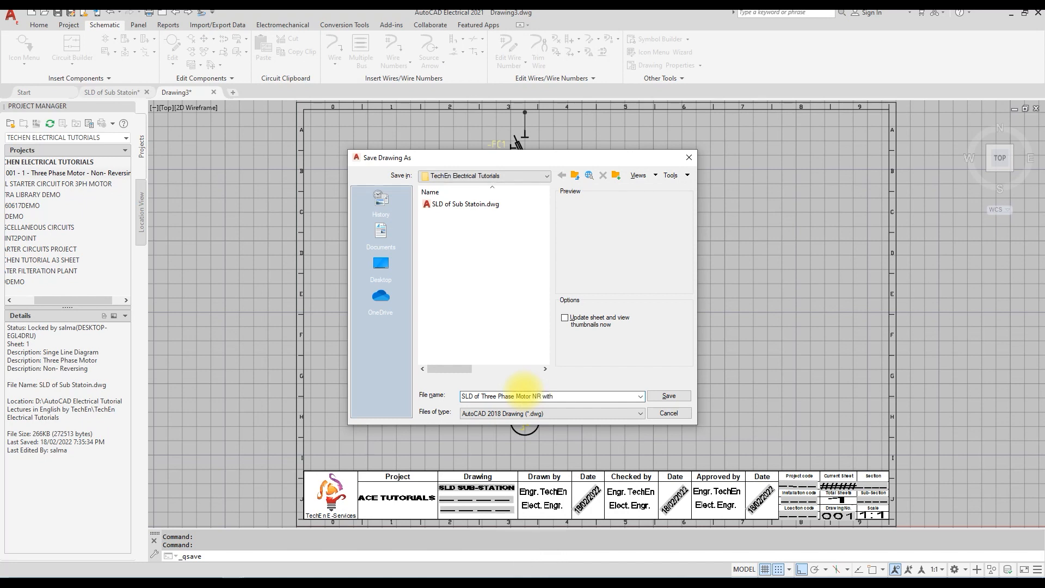
pyautogui.press('BackSpace')
pyautogui.press('BackSpace')
pyautogui.press('BackSpace')
pyautogui.press('BackSpace')
pyautogui.write('V')
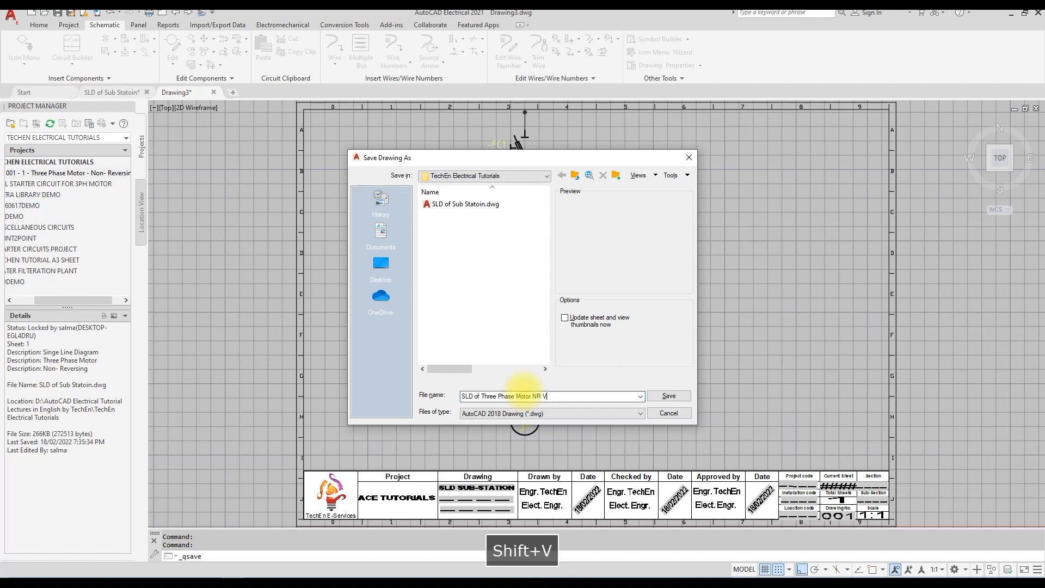
pyautogui.write('ertical')
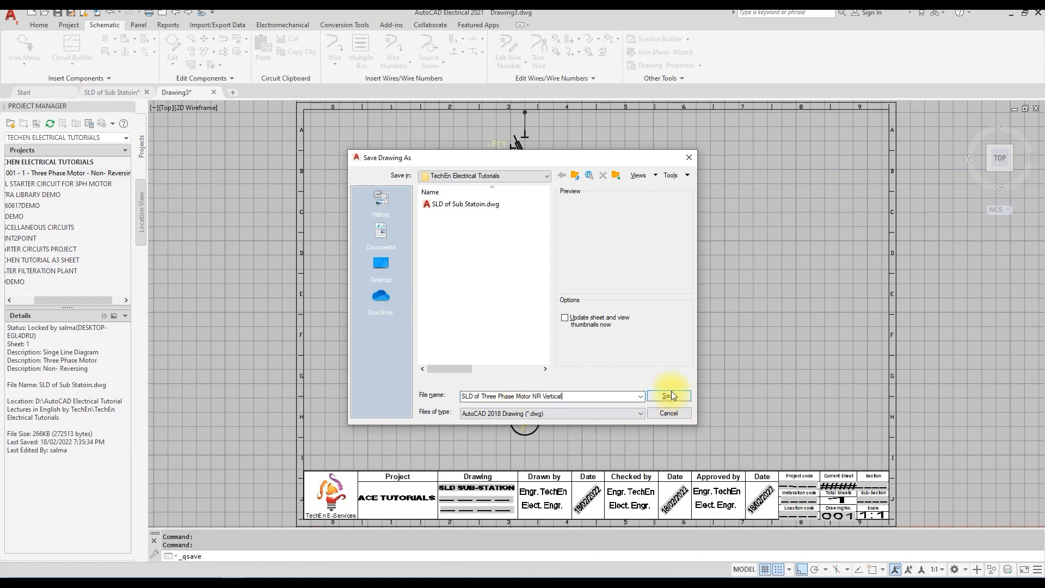
pyautogui.click(669, 395)
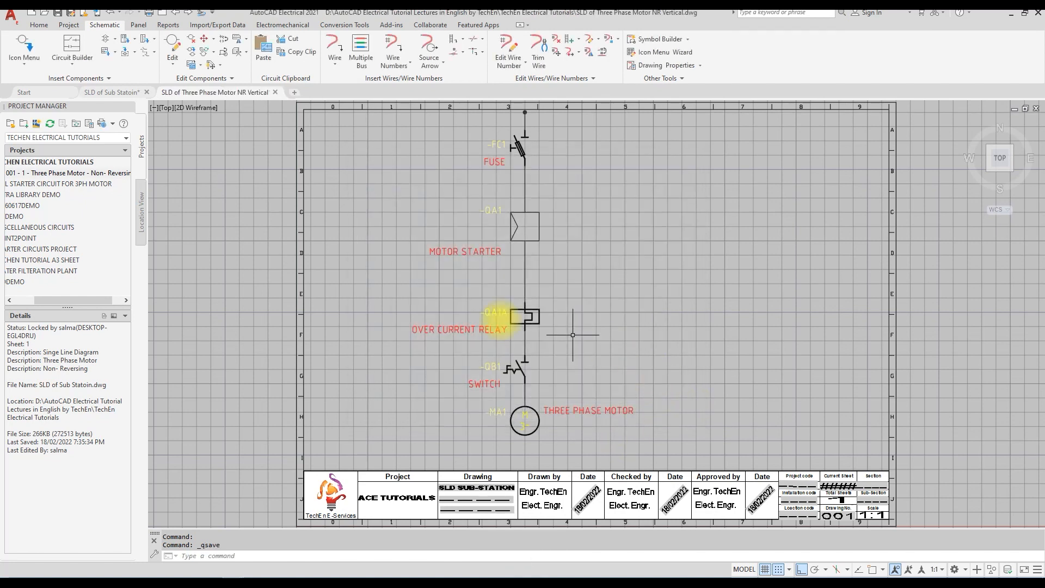
# Add the active drawing to the TECHEN ELECTRICAL TUTORIALS project.
pyautogui.rightClick(48, 162)
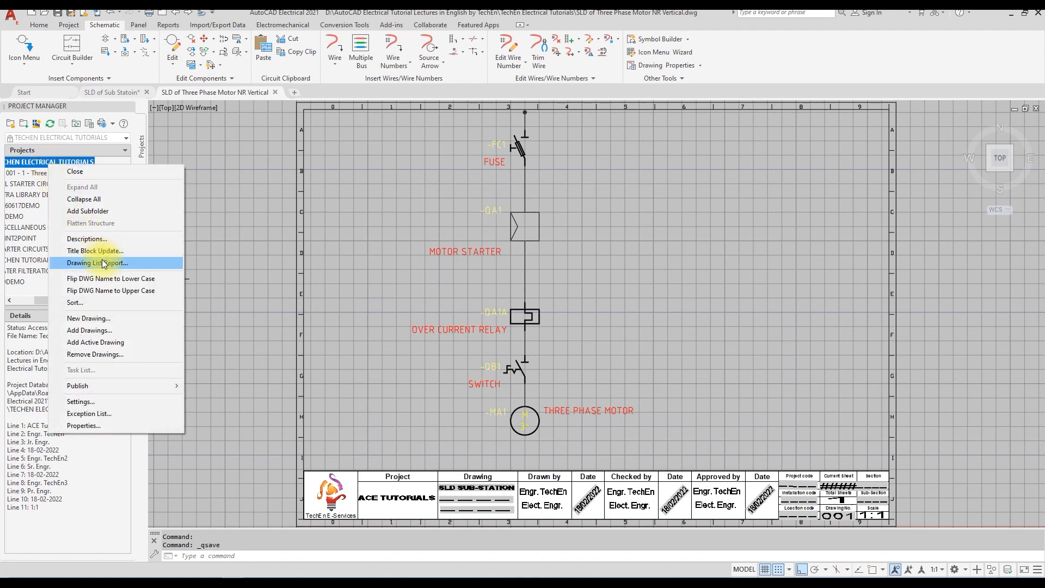
pyautogui.click(104, 343)
pyautogui.click(509, 318)
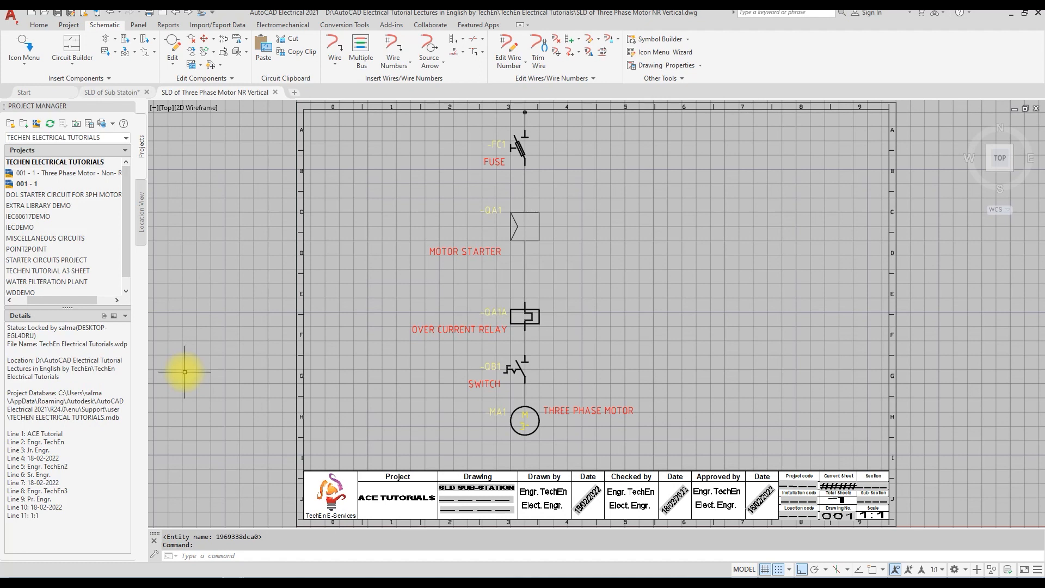
# Open the drawing properties of the newly added SLD of Three Phase Motor NR Vertical drawing from the project.
pyautogui.click(21, 184)
pyautogui.rightClick(21, 184)
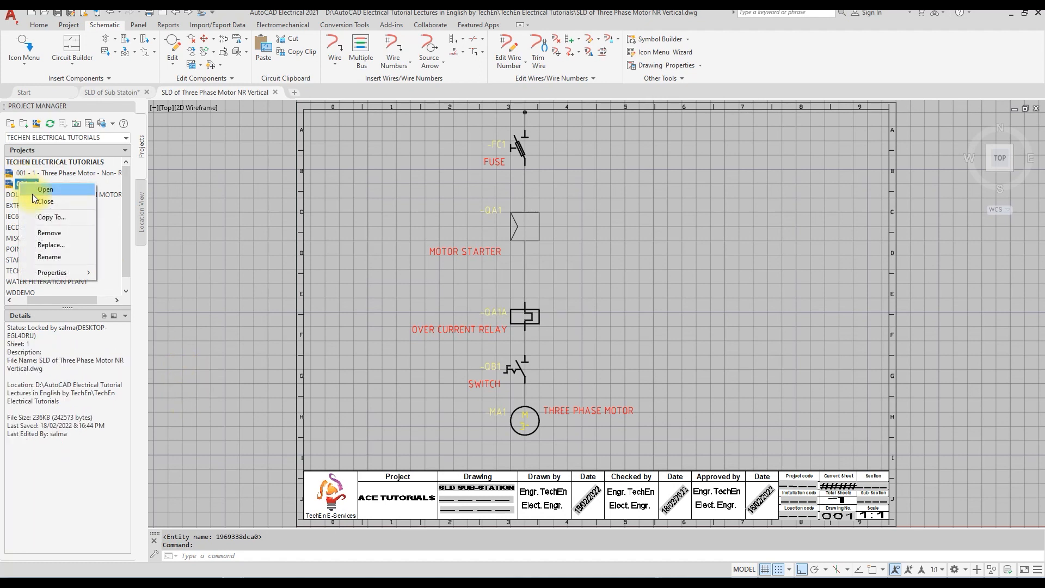
pyautogui.moveTo(57, 273)
pyautogui.click(164, 273)
pyautogui.moveTo(510, 112); pyautogui.dragTo(688, 112)
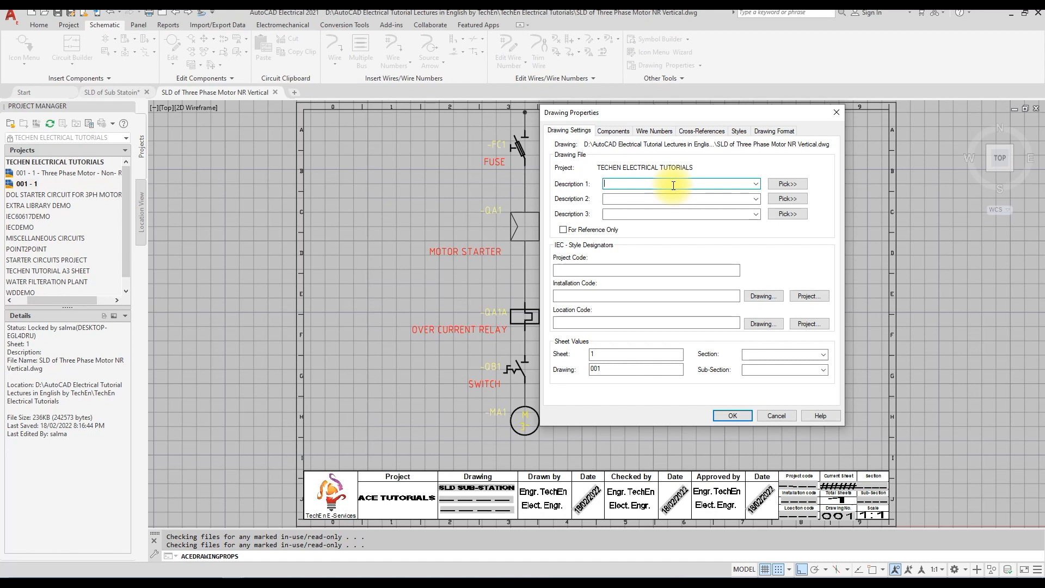
pyautogui.write('Sing')
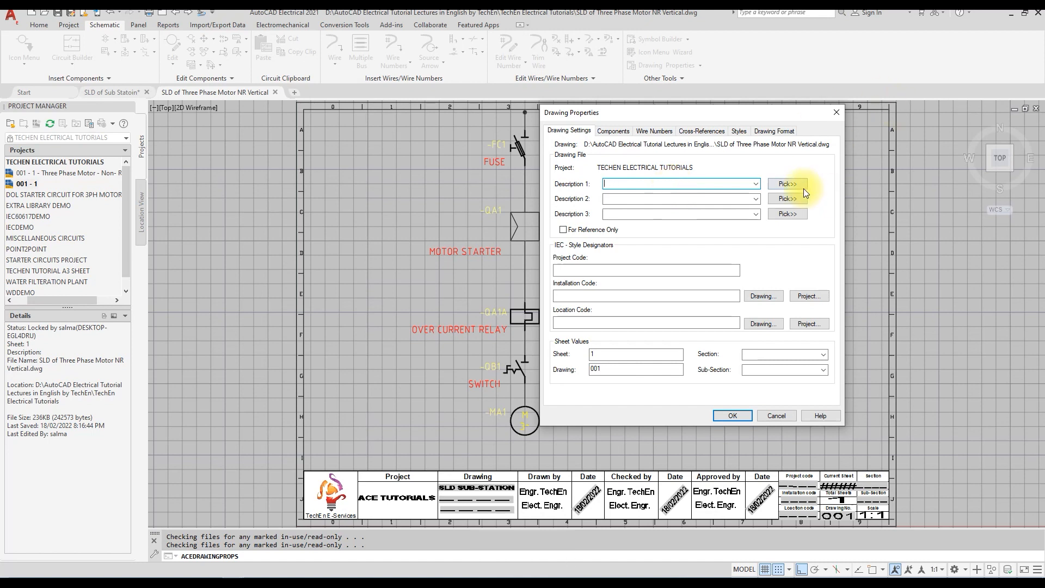
pyautogui.click(795, 184)
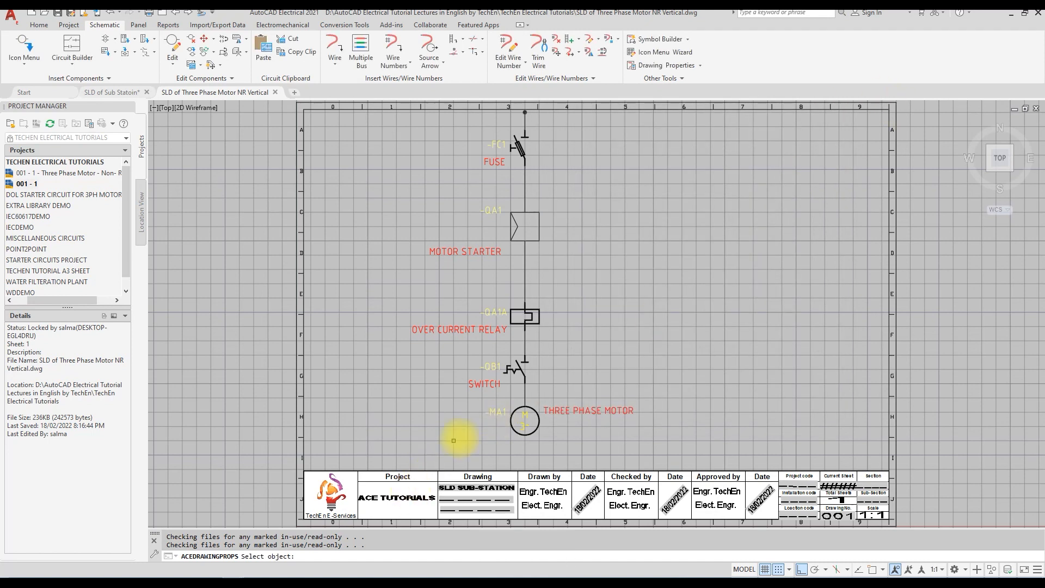
pyautogui.press('Escape')
# Set the drawing's three description lines to Singe Line Diagram, Three Phase Motor and Non- Reversing Vertical.
pyautogui.click(586, 210)
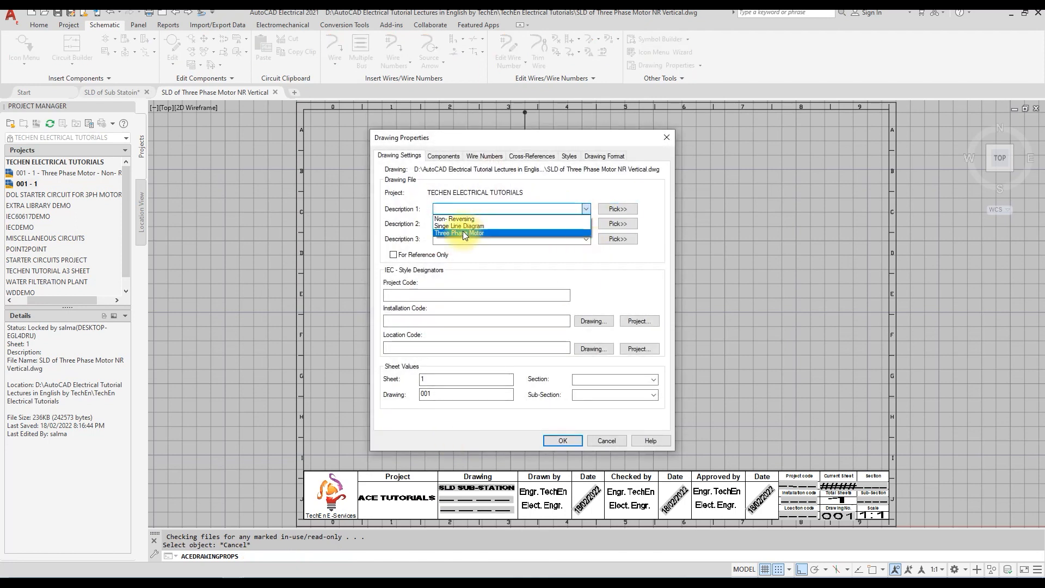
pyautogui.click(463, 227)
pyautogui.click(587, 224)
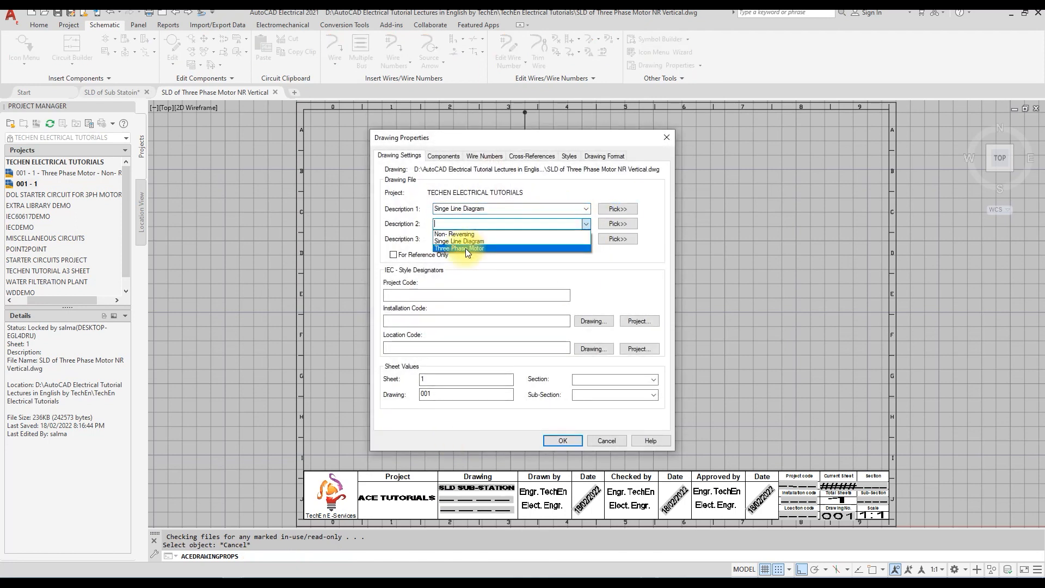
pyautogui.click(466, 249)
pyautogui.click(587, 239)
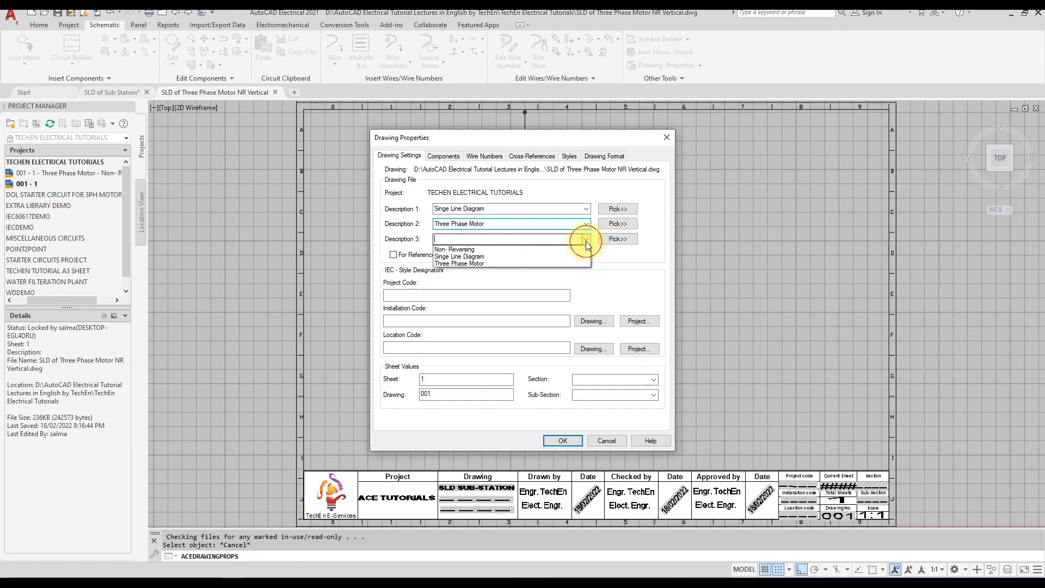
pyautogui.click(525, 250)
pyautogui.click(501, 239)
pyautogui.write('Vertical')
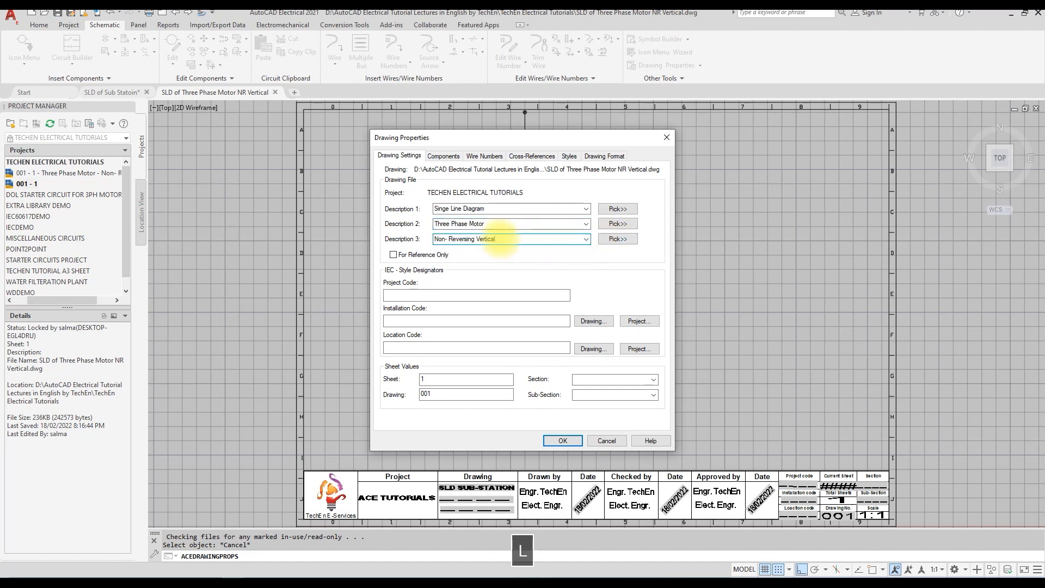
# Set the project code to PK-01 and apply the drawing properties.
pyautogui.click(447, 295)
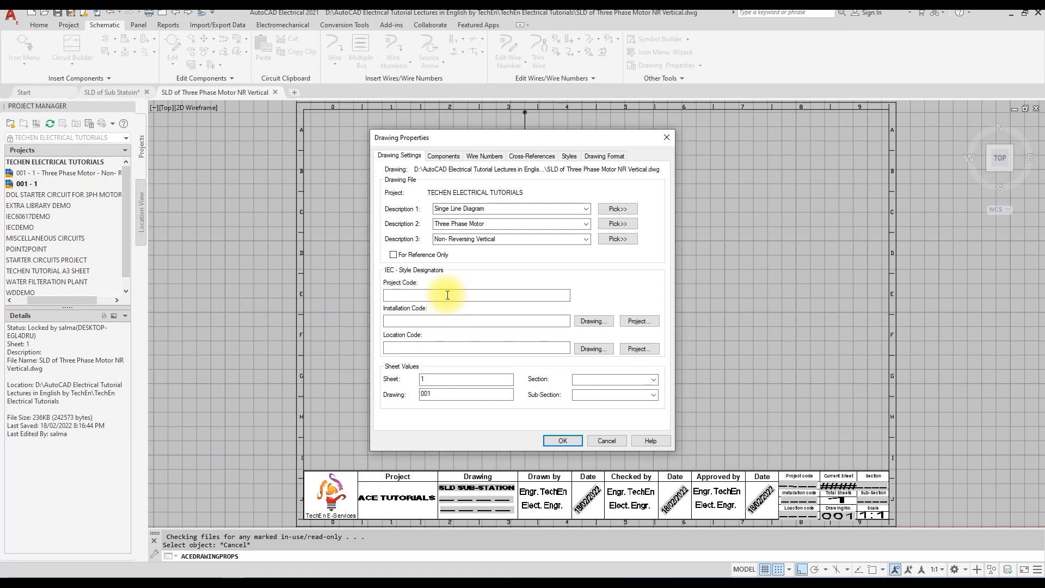
pyautogui.write('PK-01')
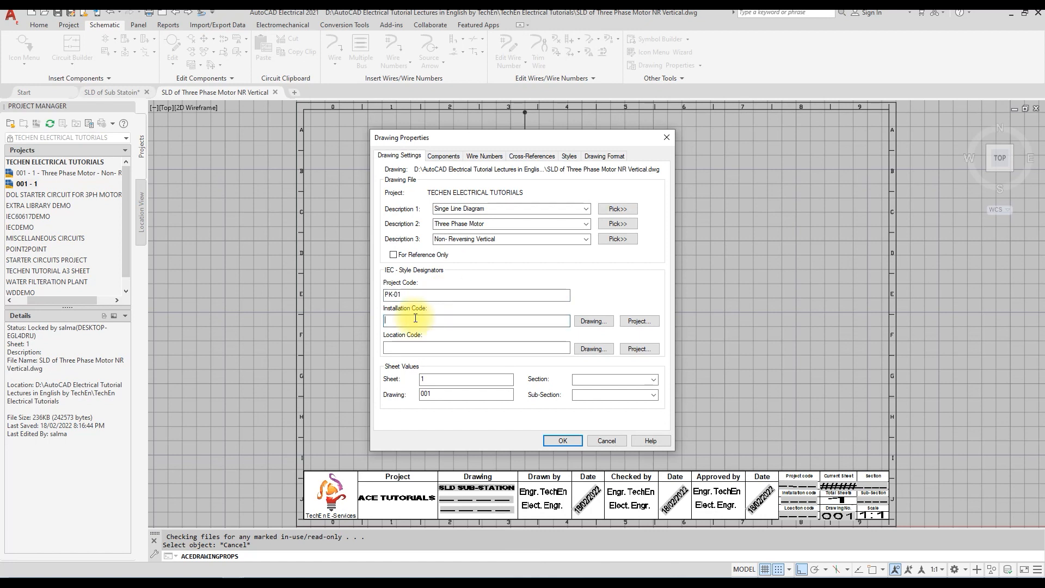
pyautogui.click(555, 440)
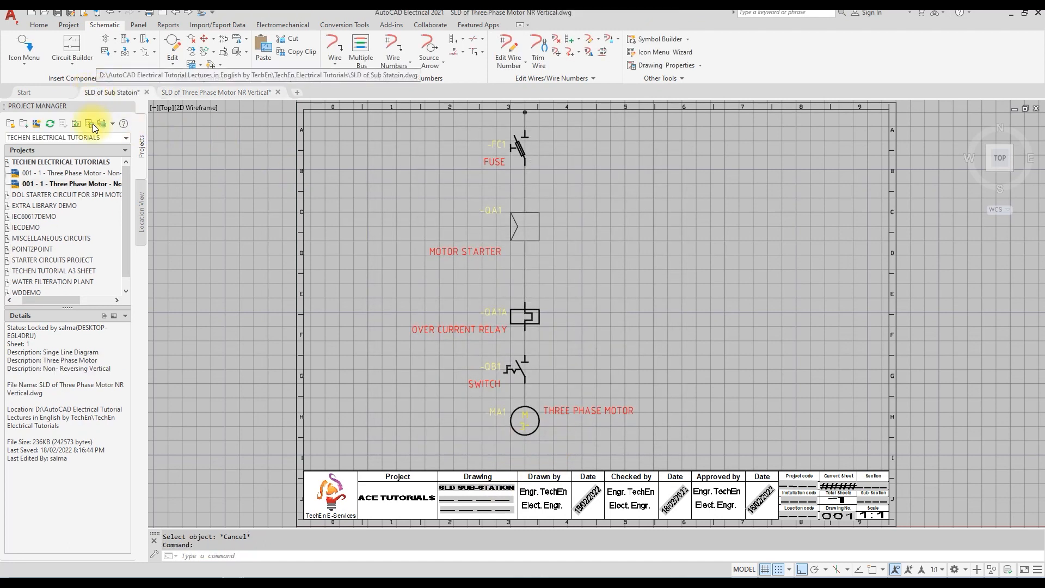
# Check the IEC designators and sheet values in the drawing properties of the SLD of Sub Statoin drawing.
pyautogui.rightClick(104, 173)
pyautogui.moveTo(185, 264)
pyautogui.click(245, 264)
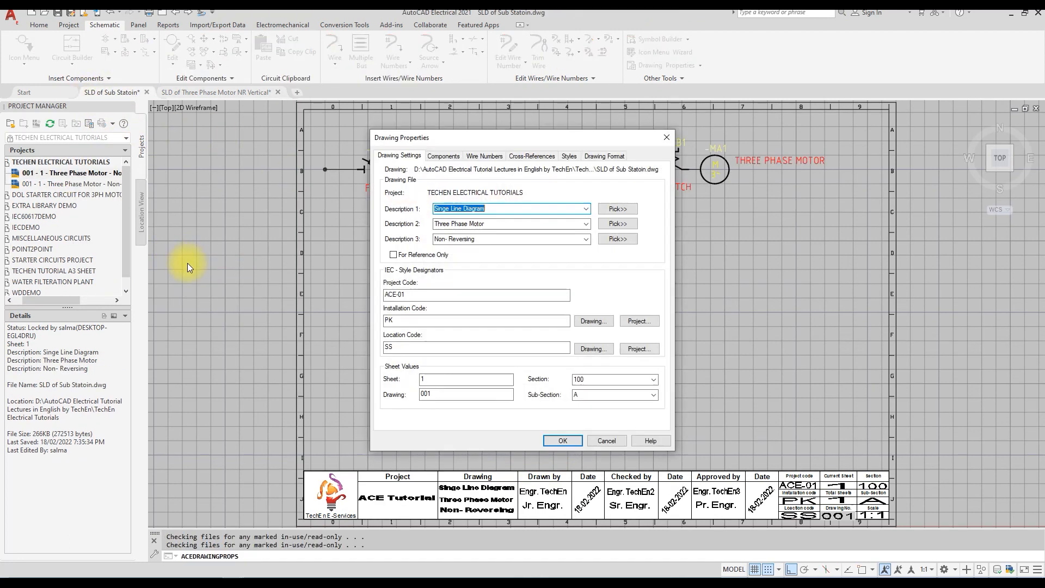
pyautogui.click(607, 440)
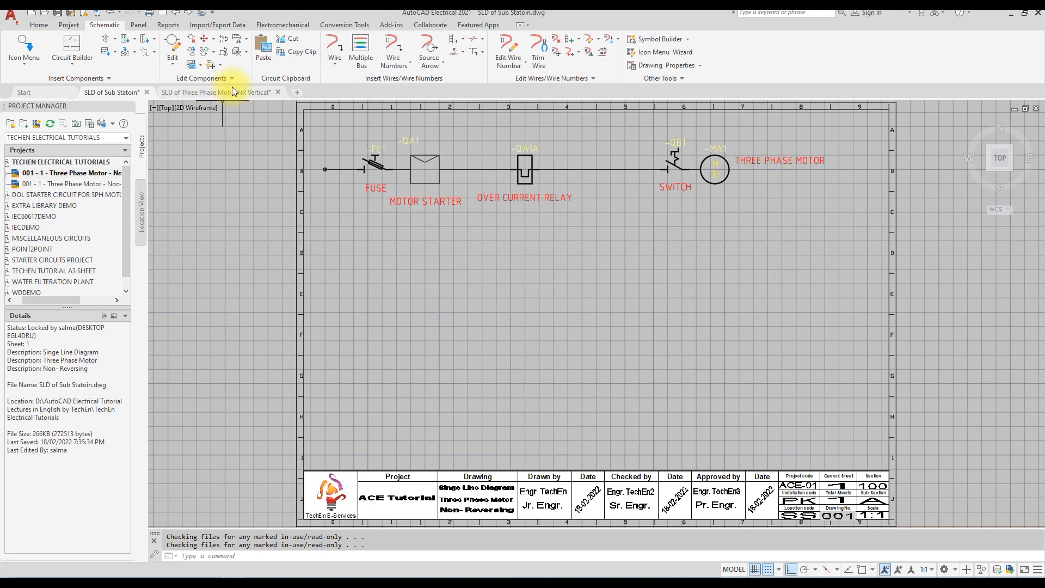
# In the properties of SLD of Three Phase Motor NR Vertical, set project code ACE-01, installation code PK and location code SS.
pyautogui.click(232, 91)
pyautogui.rightClick(71, 183)
pyautogui.moveTo(95, 269)
pyautogui.click(170, 271)
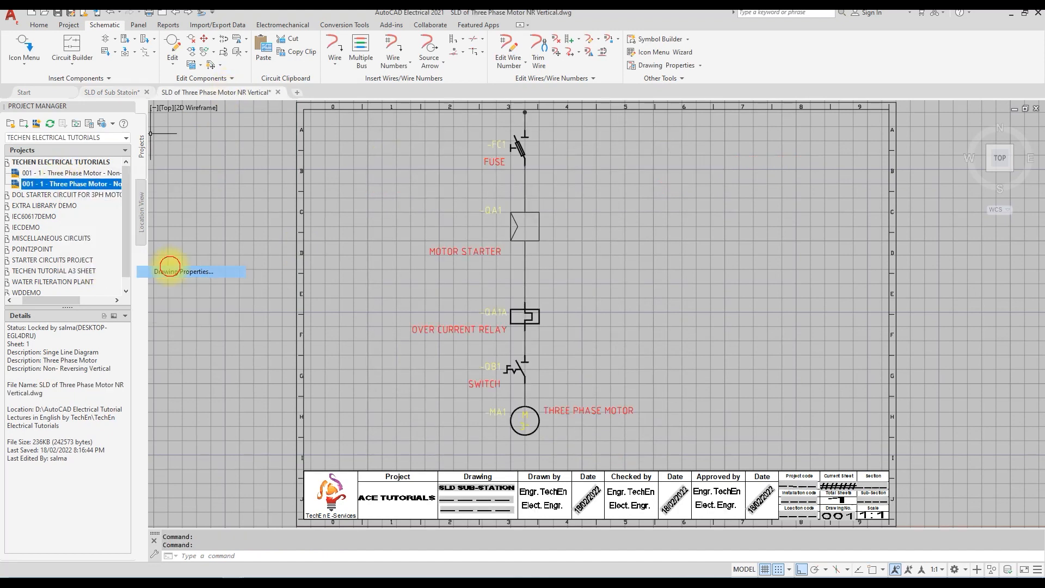
pyautogui.click(387, 295)
pyautogui.write('ACE-01')
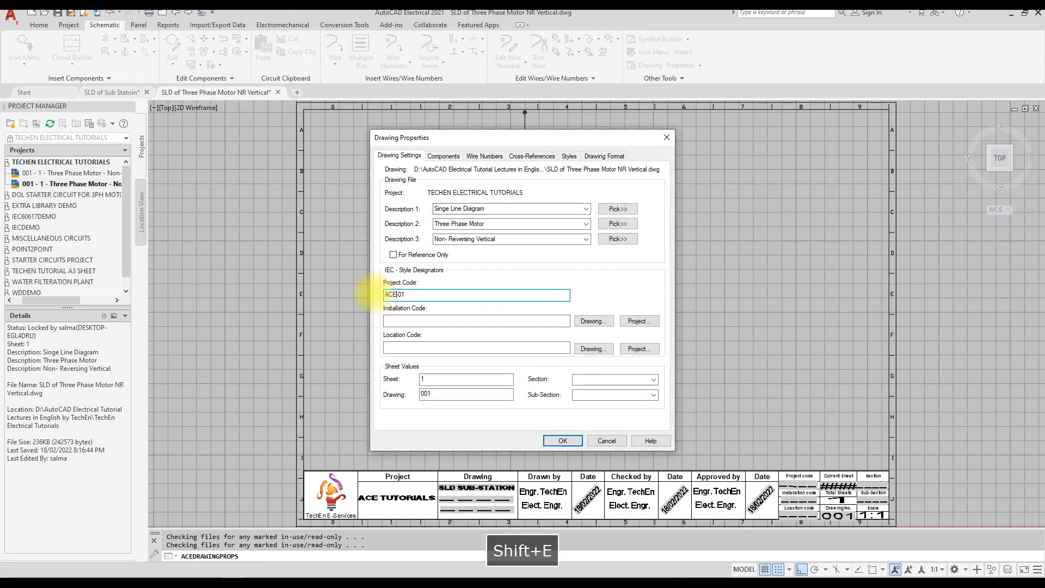
pyautogui.click(427, 323)
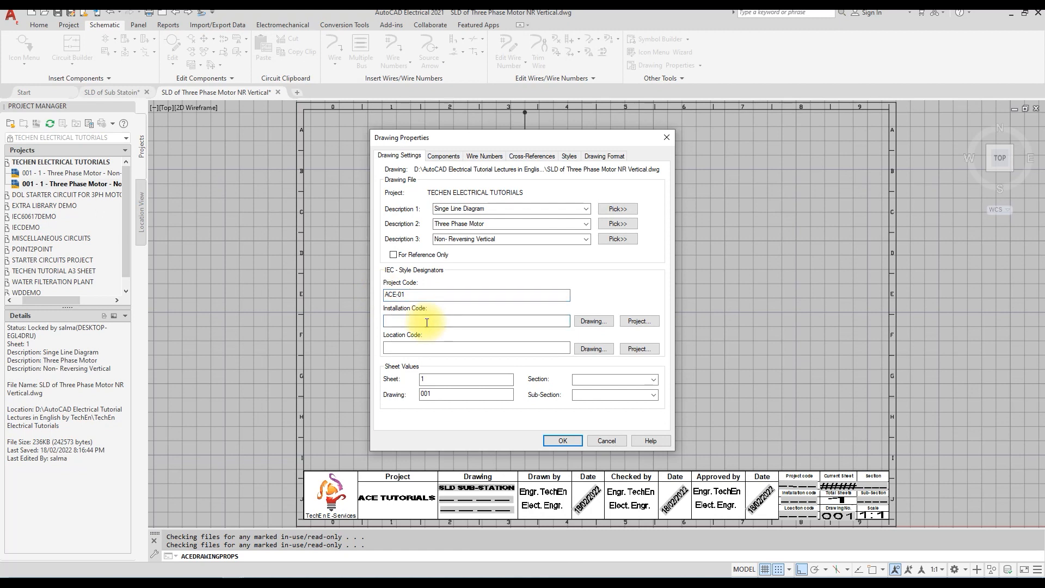
pyautogui.write('PK')
pyautogui.click(418, 347)
pyautogui.write('SS')
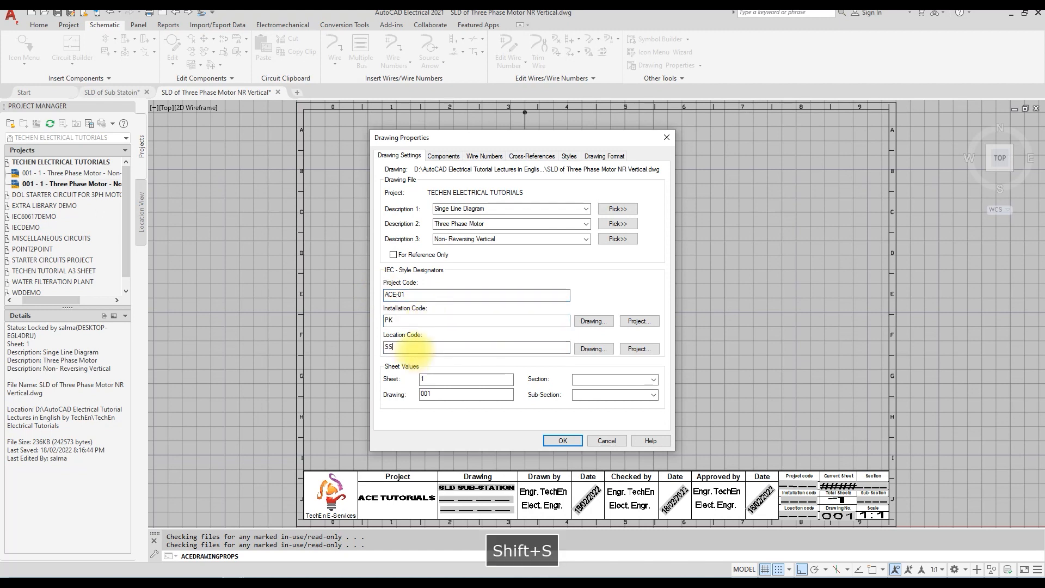
# Set the drawing's section to 100 and sub-section to A, and apply the properties.
pyautogui.click(644, 390)
pyautogui.click(653, 394)
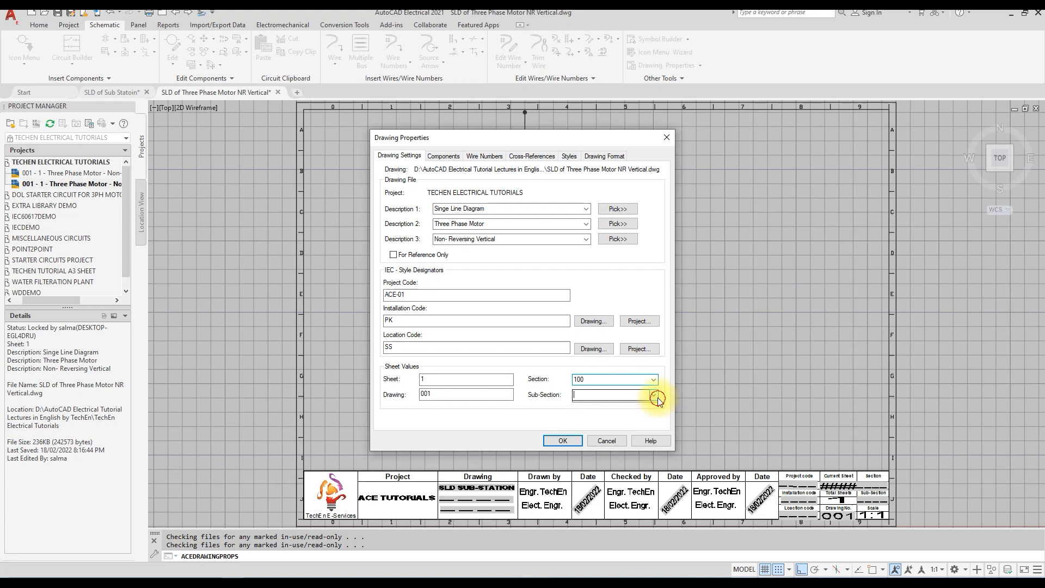
pyautogui.click(619, 418)
pyautogui.click(569, 441)
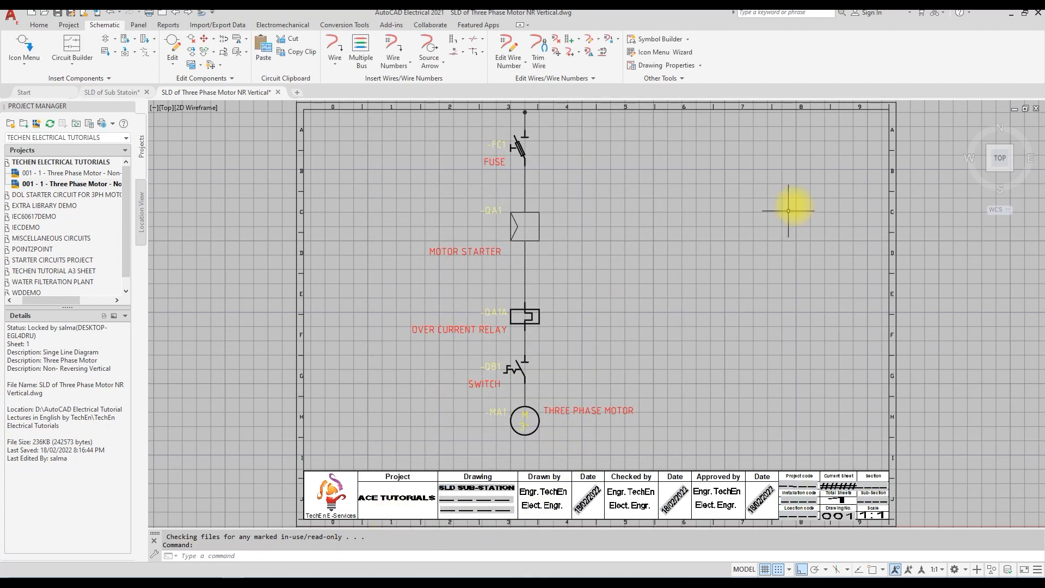
# Set up a title block update with all project description lines, the per-drawing values and sheet number resequencing selected.
pyautogui.click(68, 25)
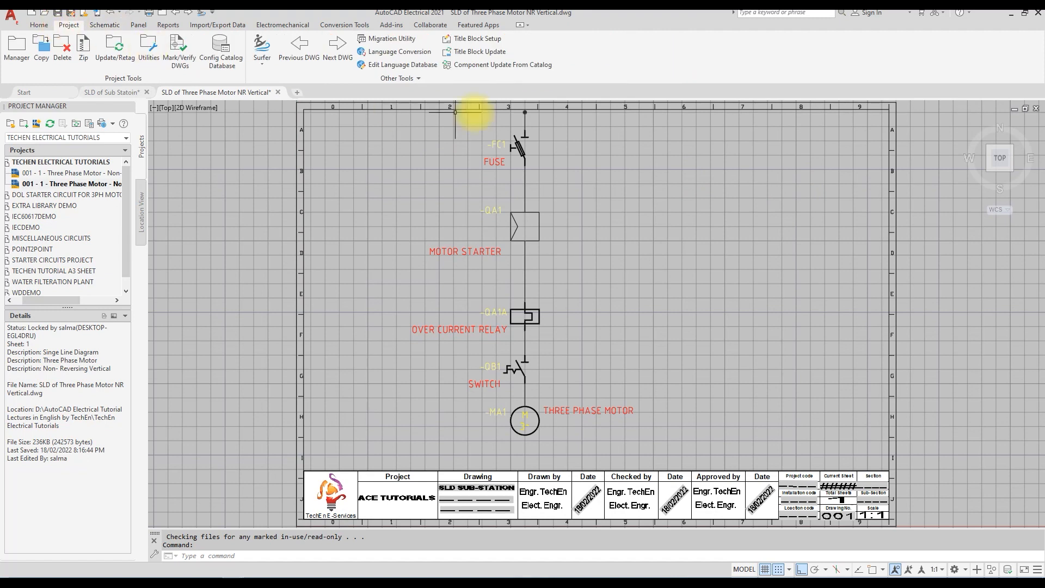
pyautogui.click(488, 49)
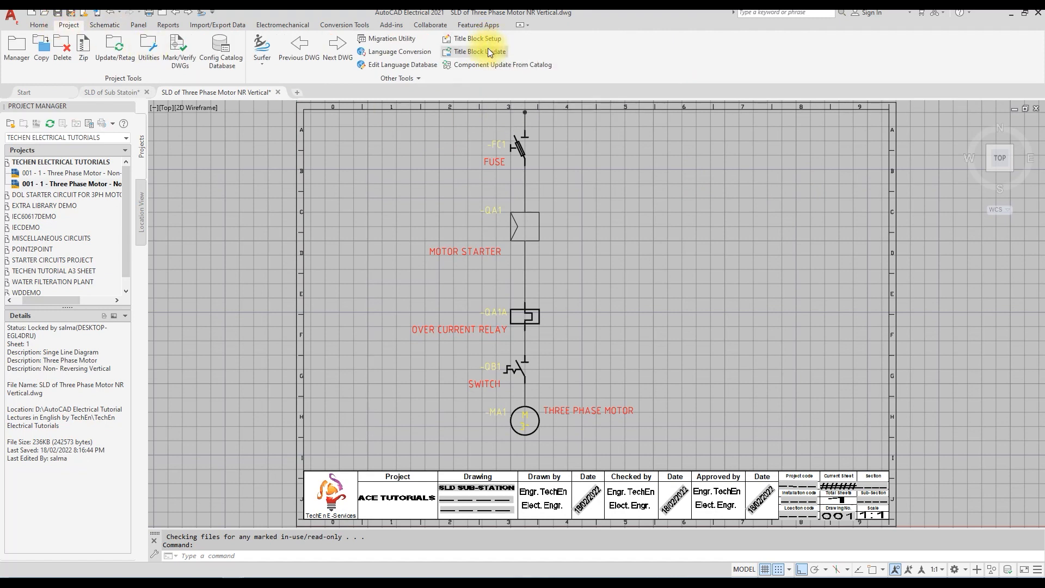
pyautogui.click(352, 314)
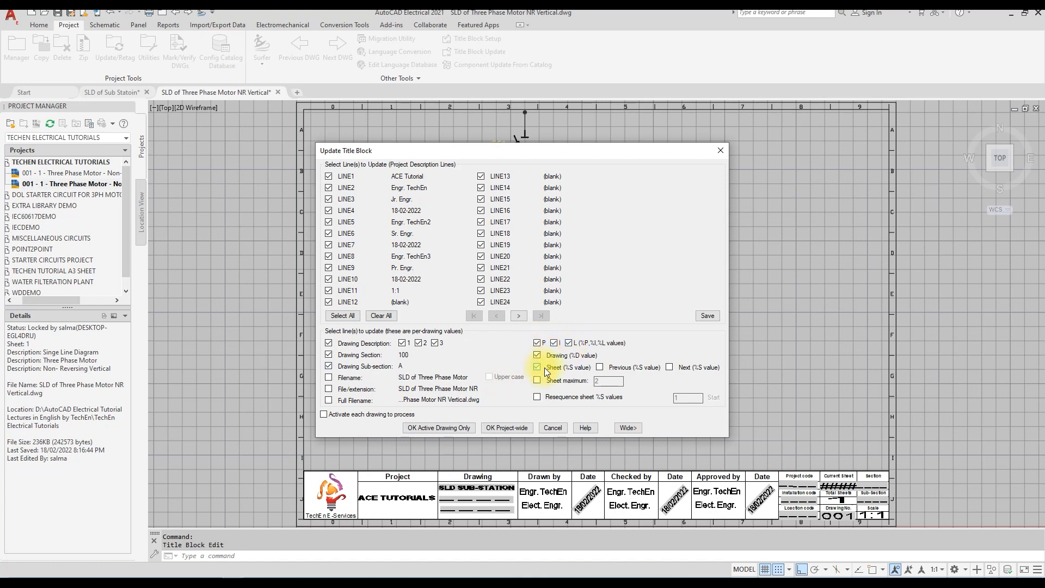
pyautogui.click(538, 396)
# Run the title block update project-wide on all drawings in the project.
pyautogui.click(507, 429)
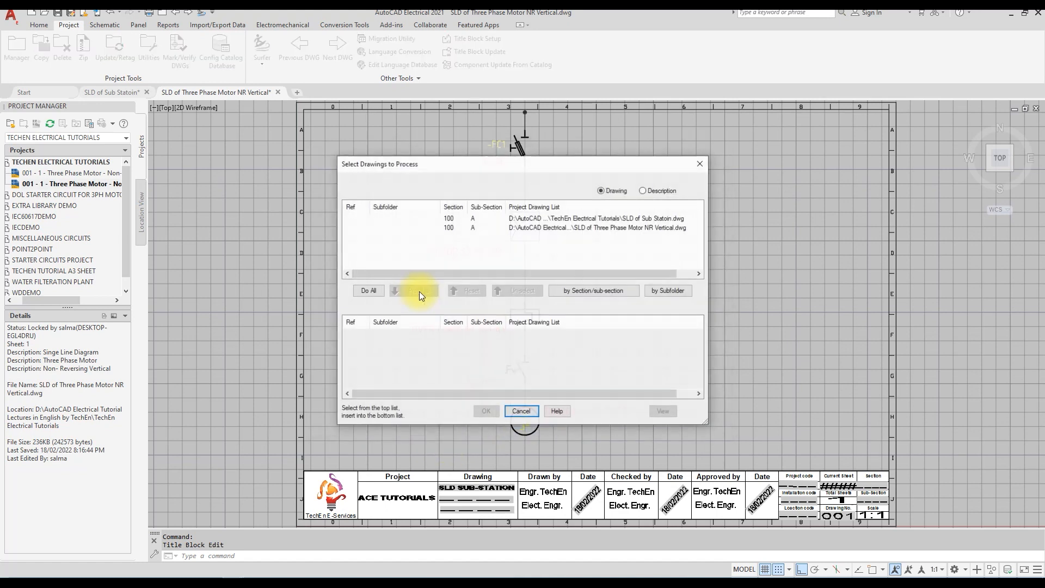
pyautogui.click(368, 290)
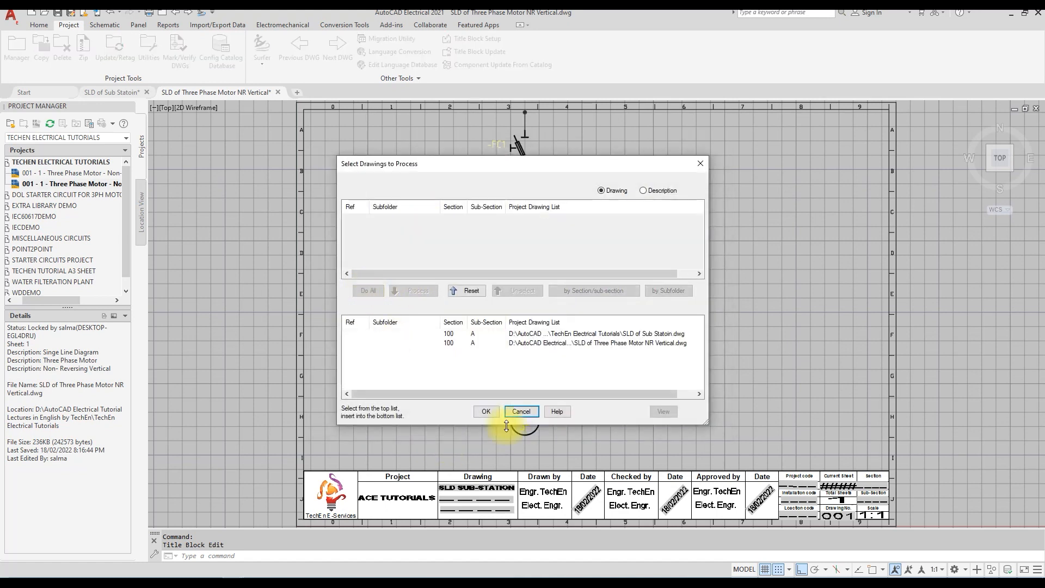
pyautogui.click(493, 413)
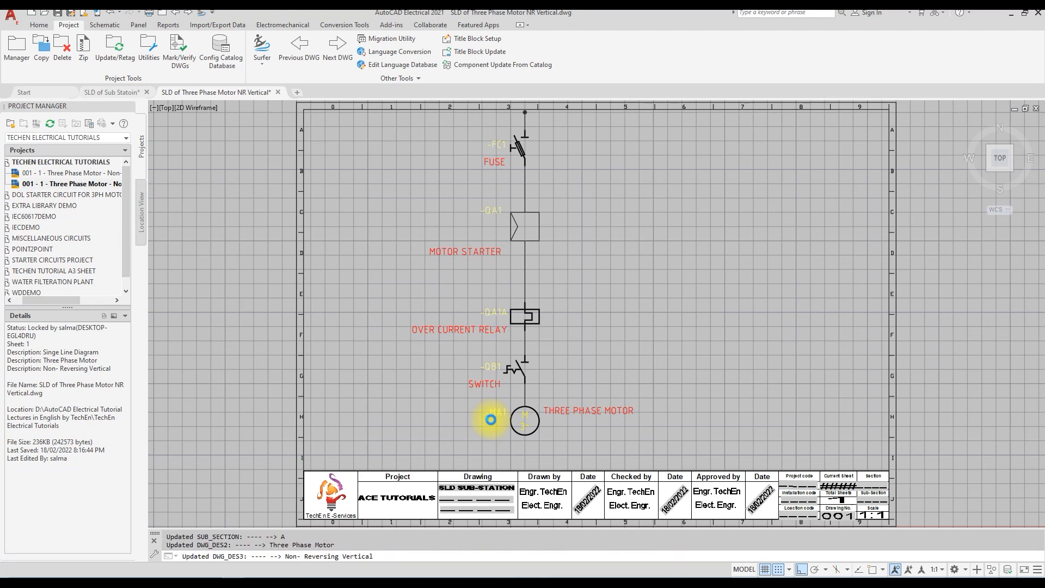
# Examine the updated title block of the vertical motor drawing, including its descriptions, codes, dates and sheet numbers.
pyautogui.scroll(2, 860, 503)
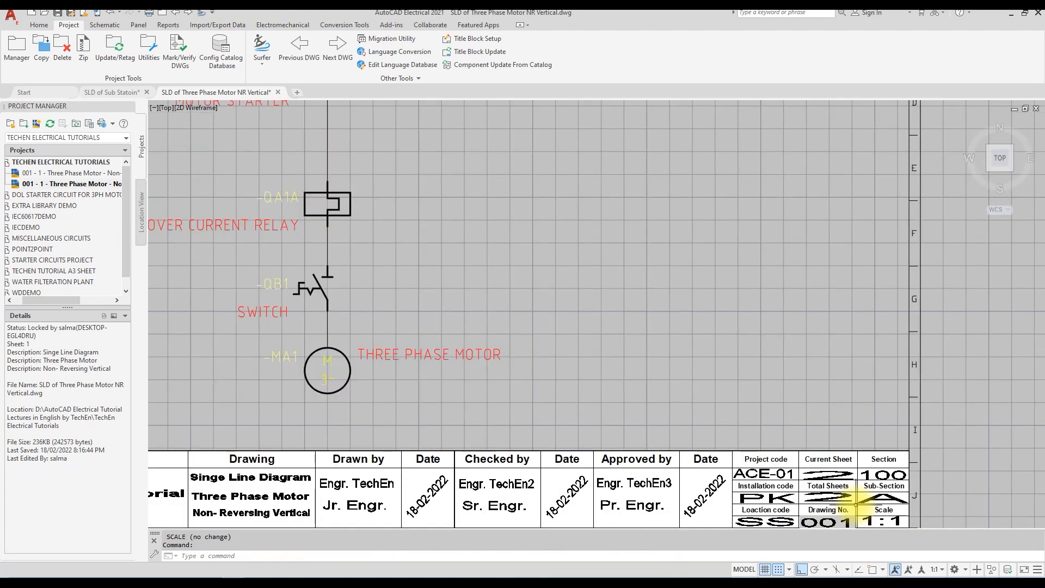
pyautogui.scroll(-5, 893, 469)
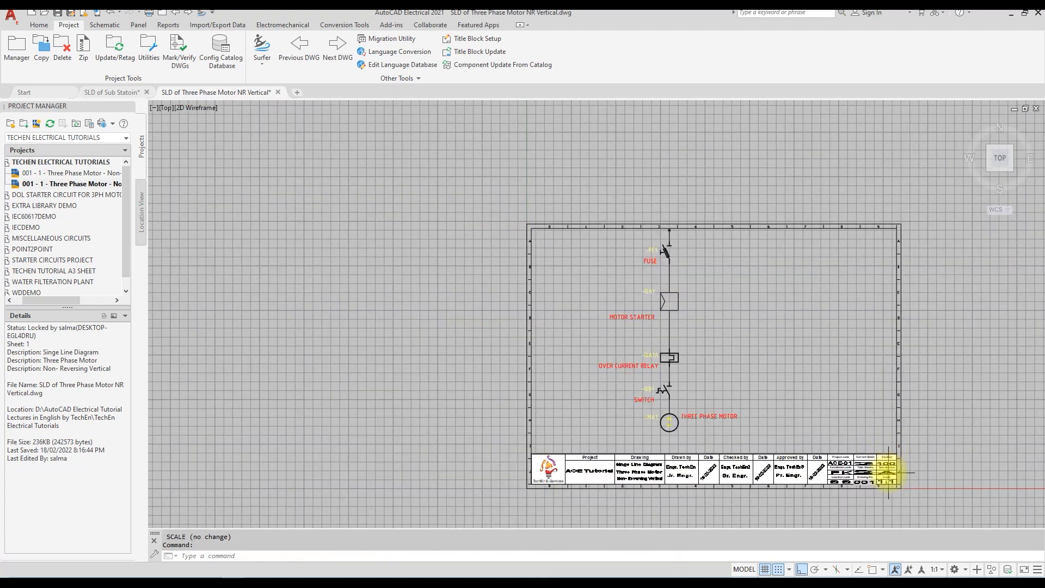
pyautogui.scroll(5, 898, 481)
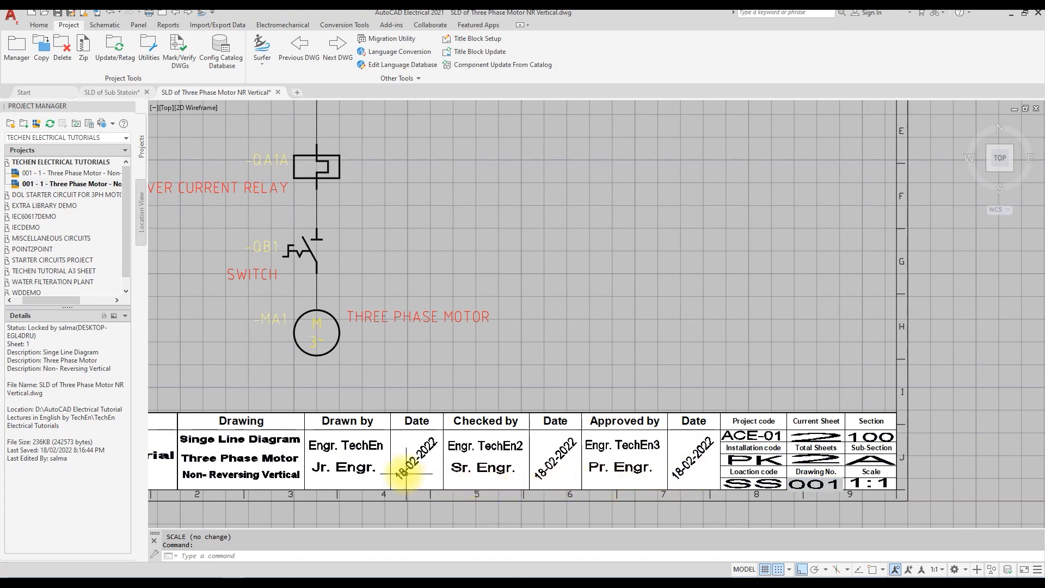
pyautogui.scroll(-5, 573, 475)
pyautogui.scroll(5, 305, 458)
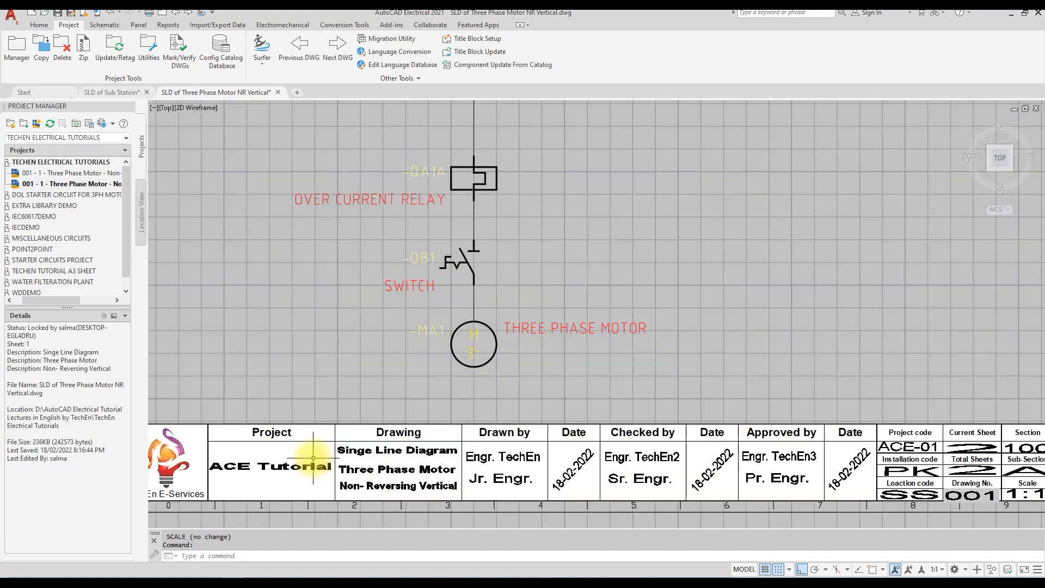